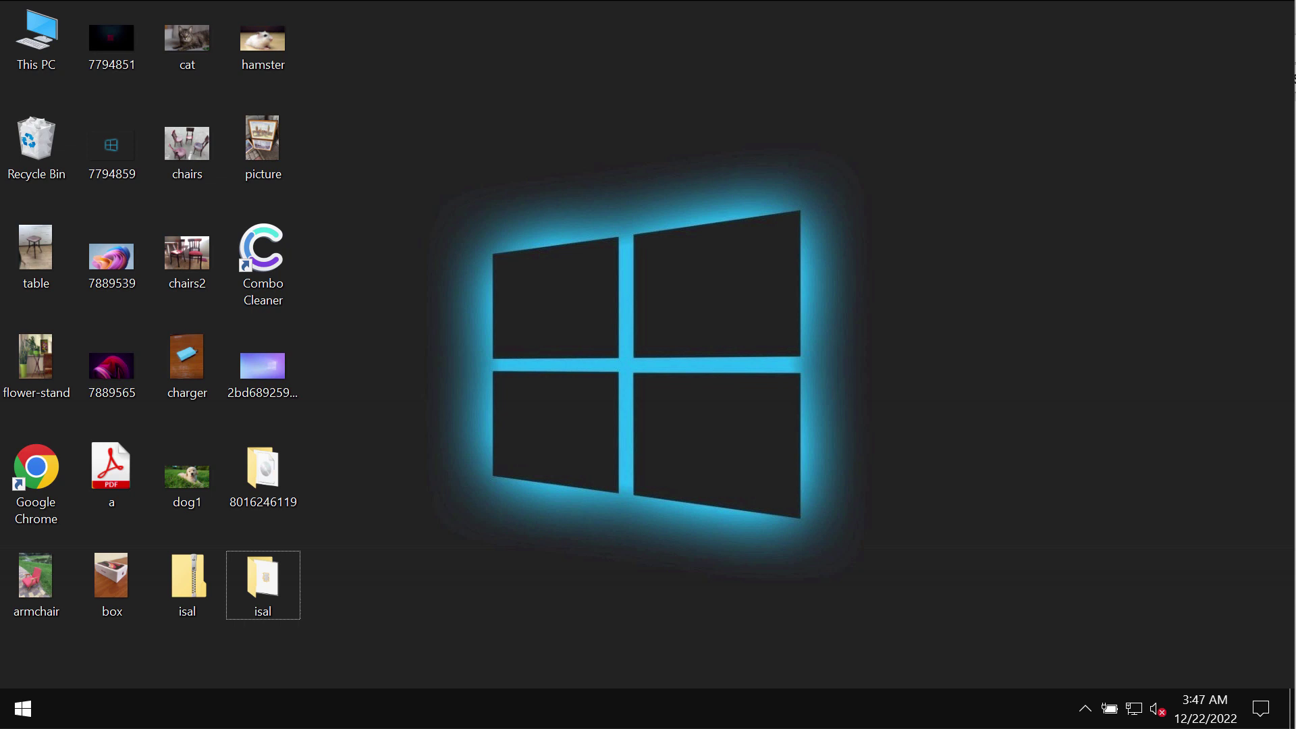
View and close the chairs, hamster and table photos one after another
double_click(199, 143)
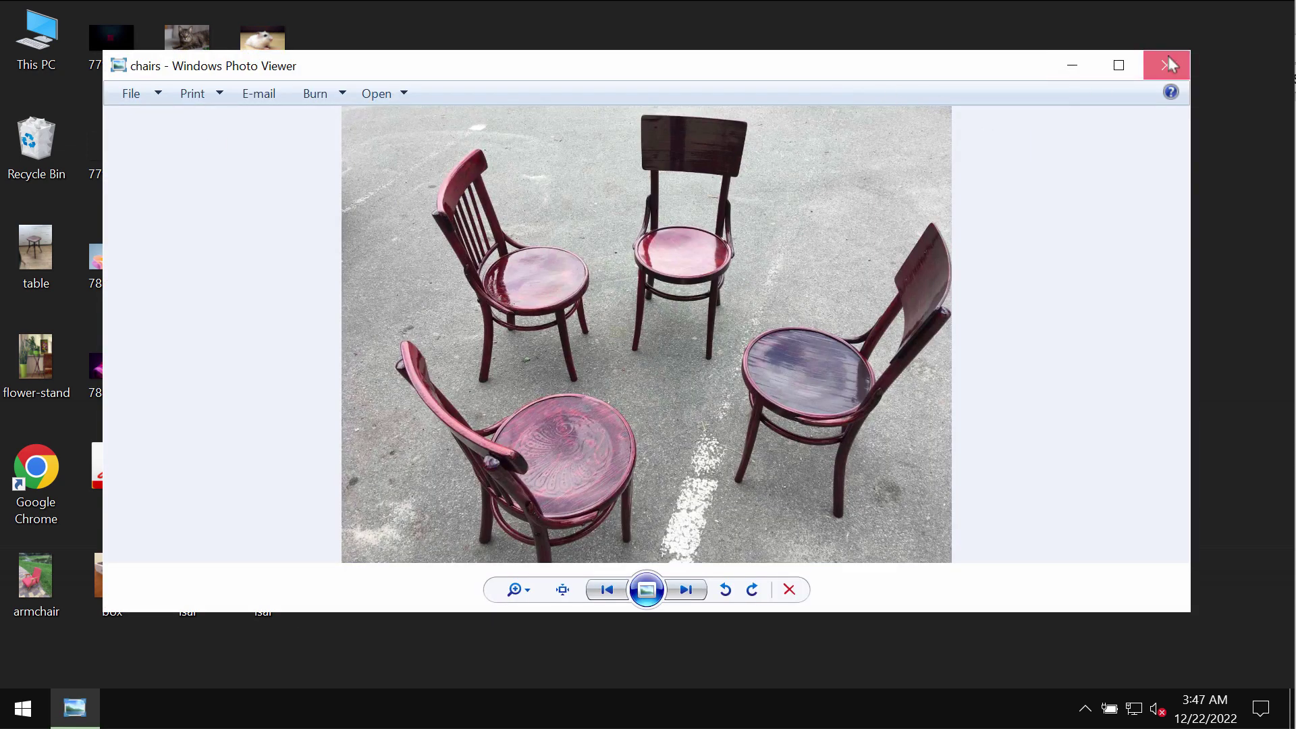
left_click(1166, 64)
double_click(290, 59)
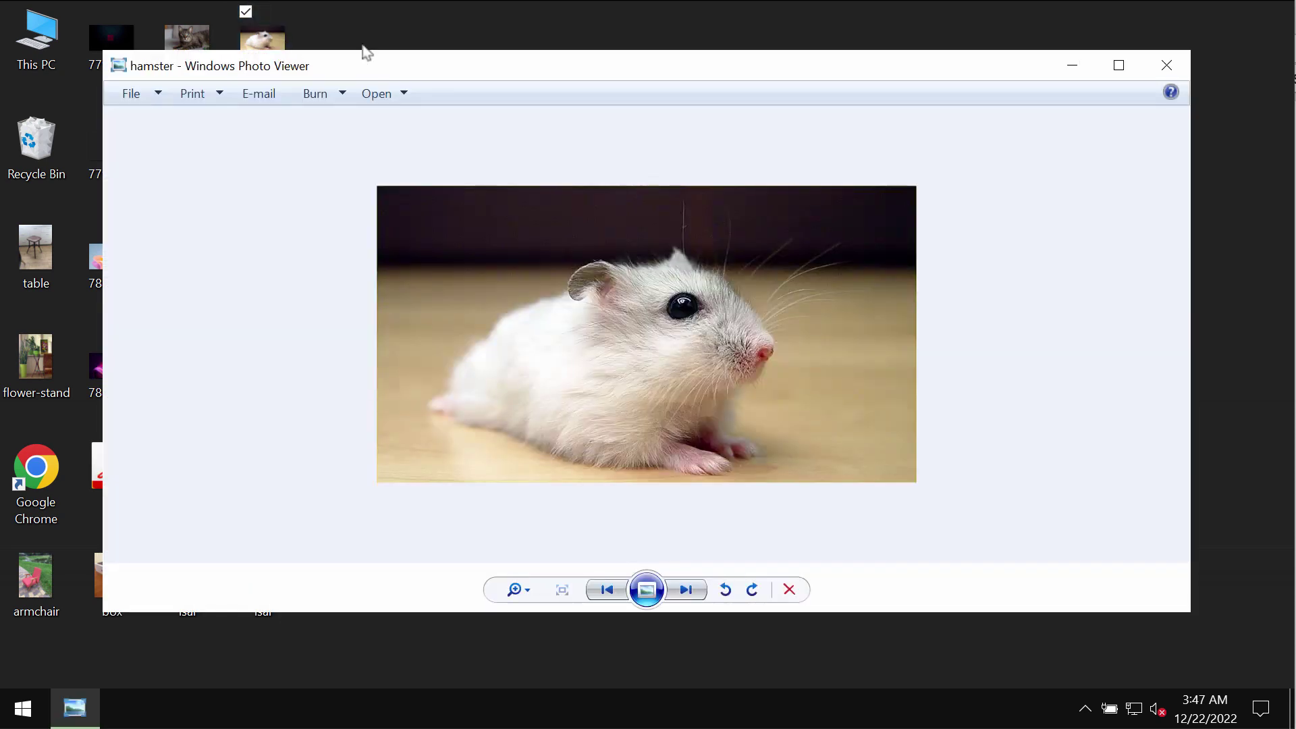
left_click(1167, 65)
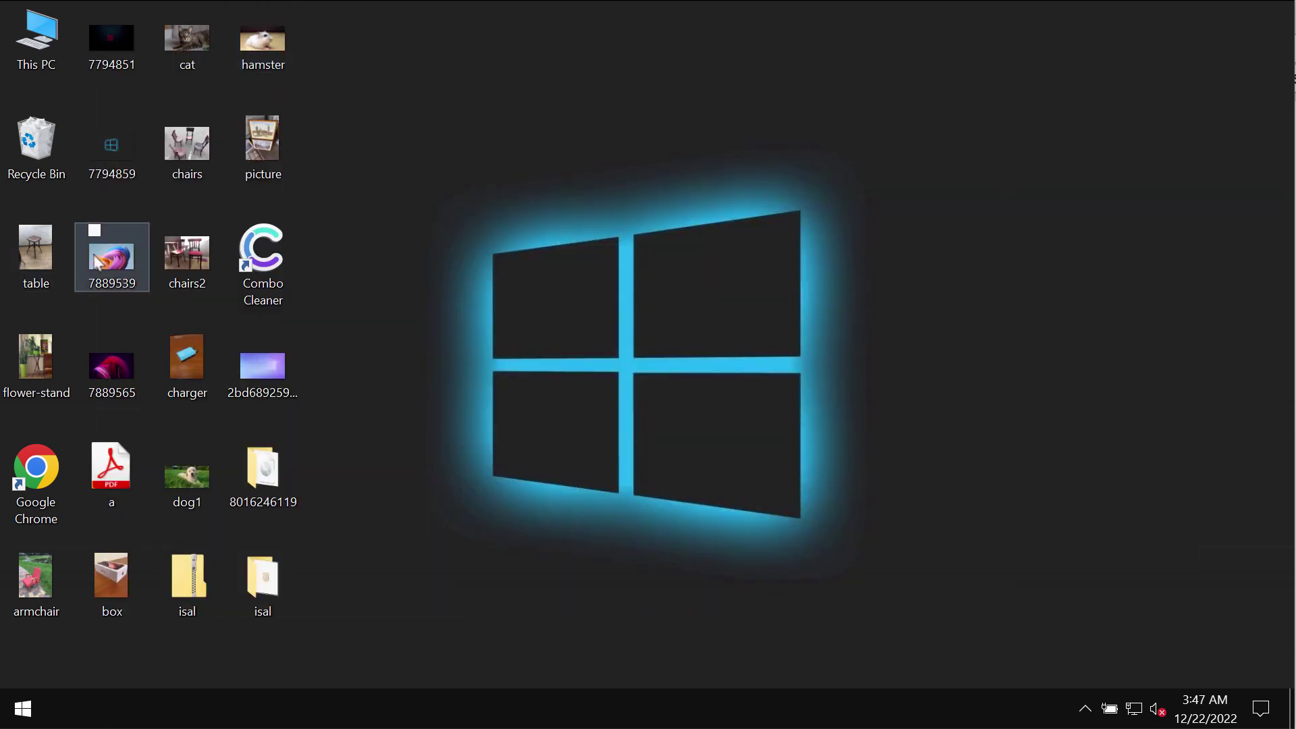
left_click(52, 258)
double_click(53, 258)
left_click(1167, 65)
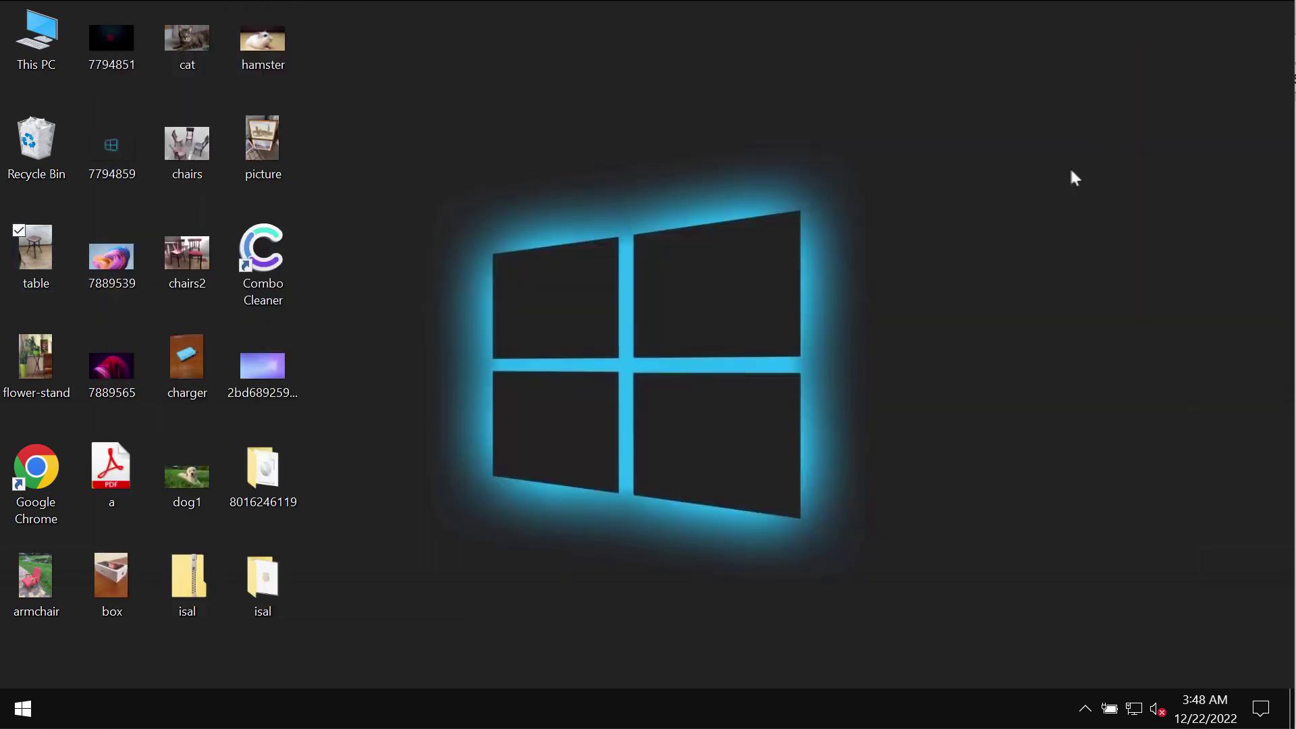
Open the second isal folder, select its application file, then close the folder
double_click(264, 581)
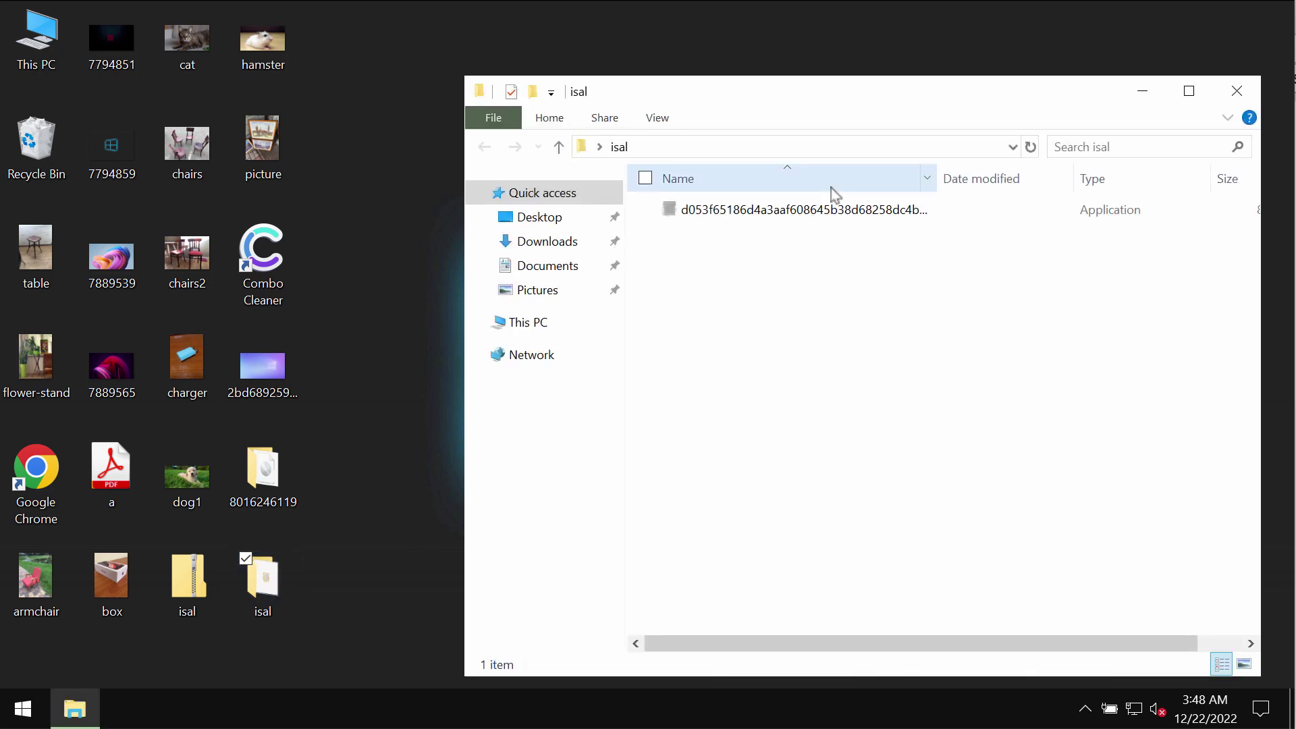
left_click(847, 211)
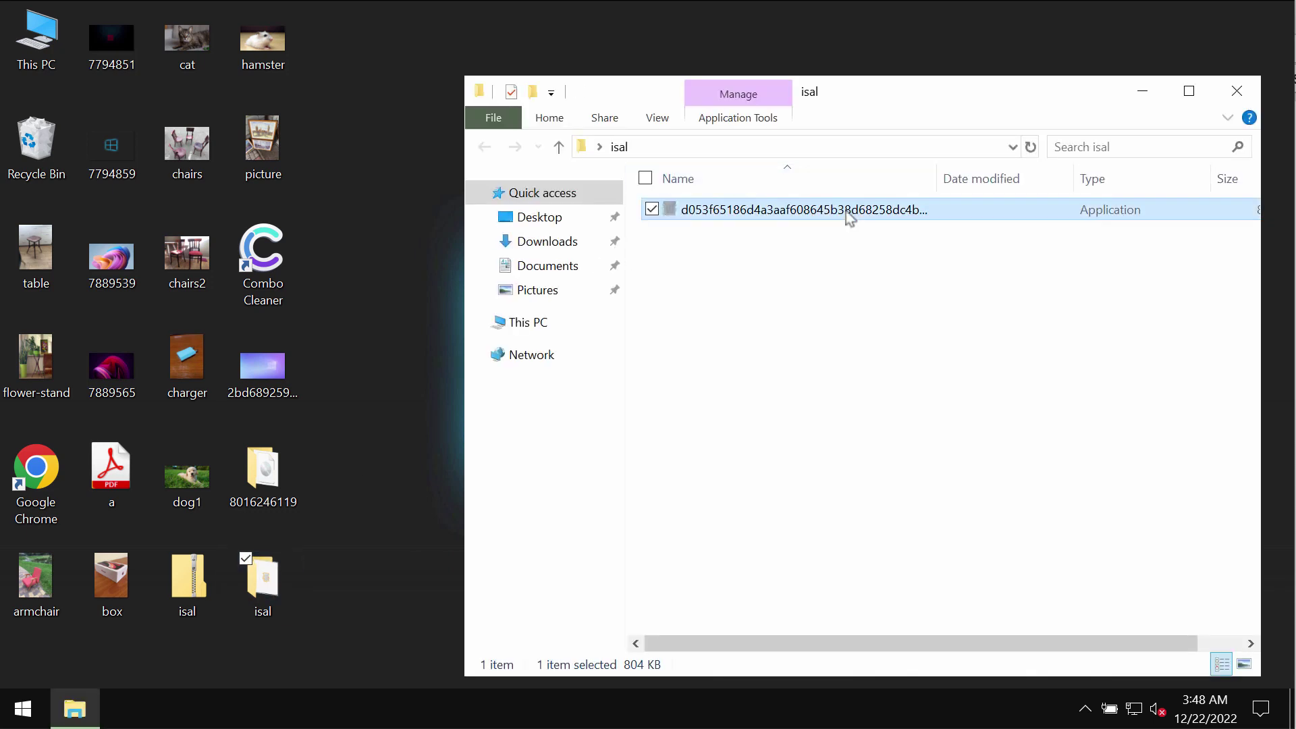
left_click(1237, 91)
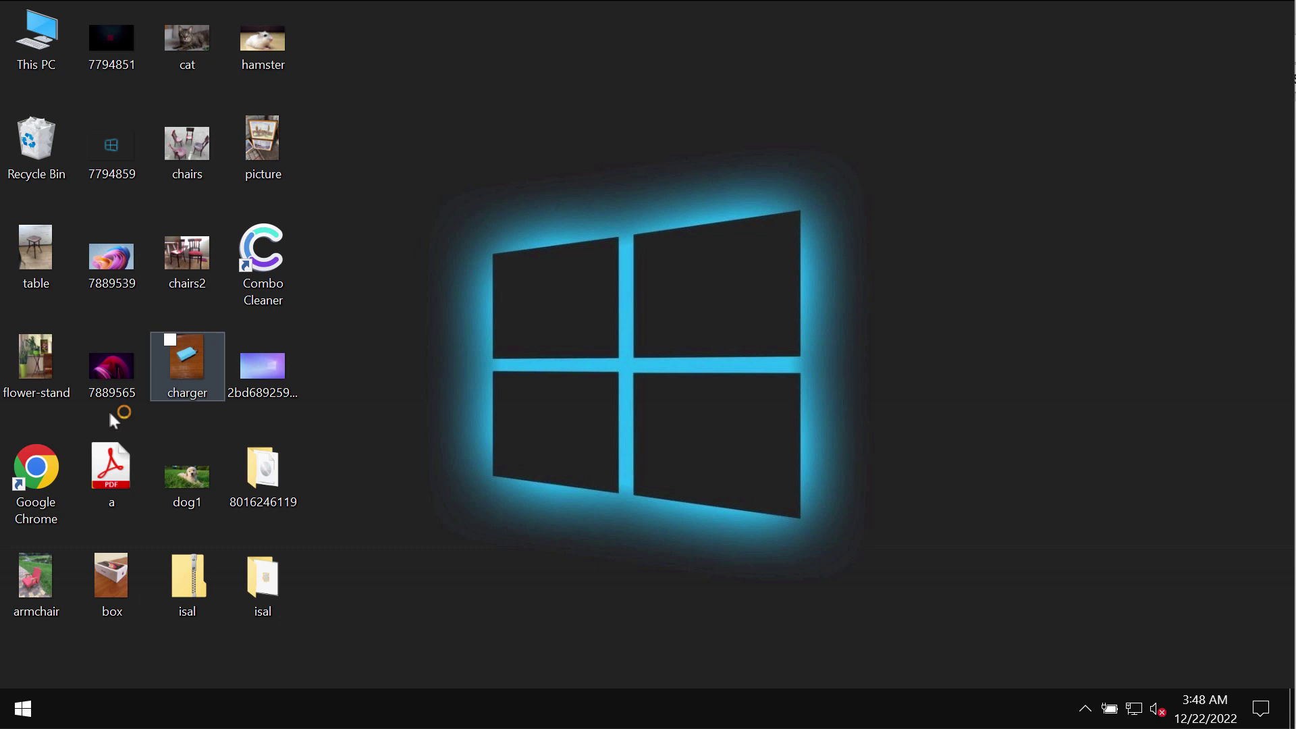
View and close the armchair photo, then clear the desktop selection
left_click(36, 585)
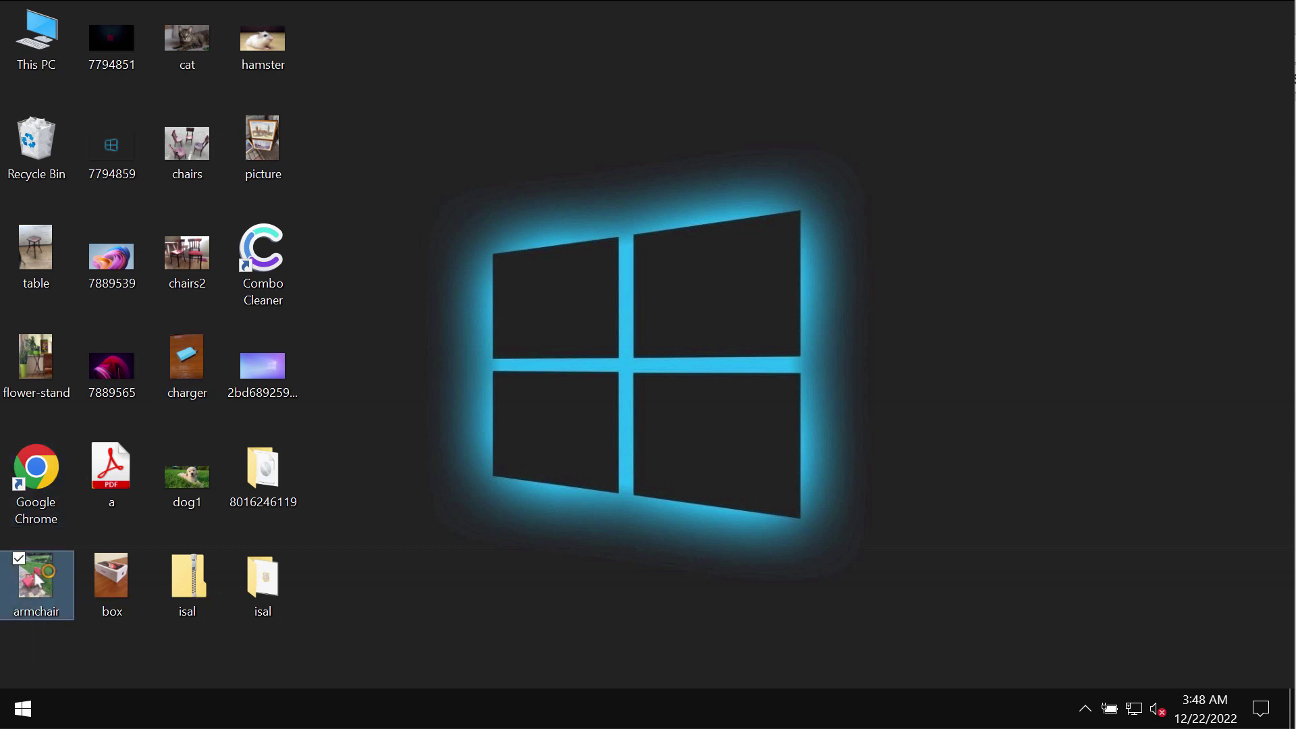
double_click(37, 587)
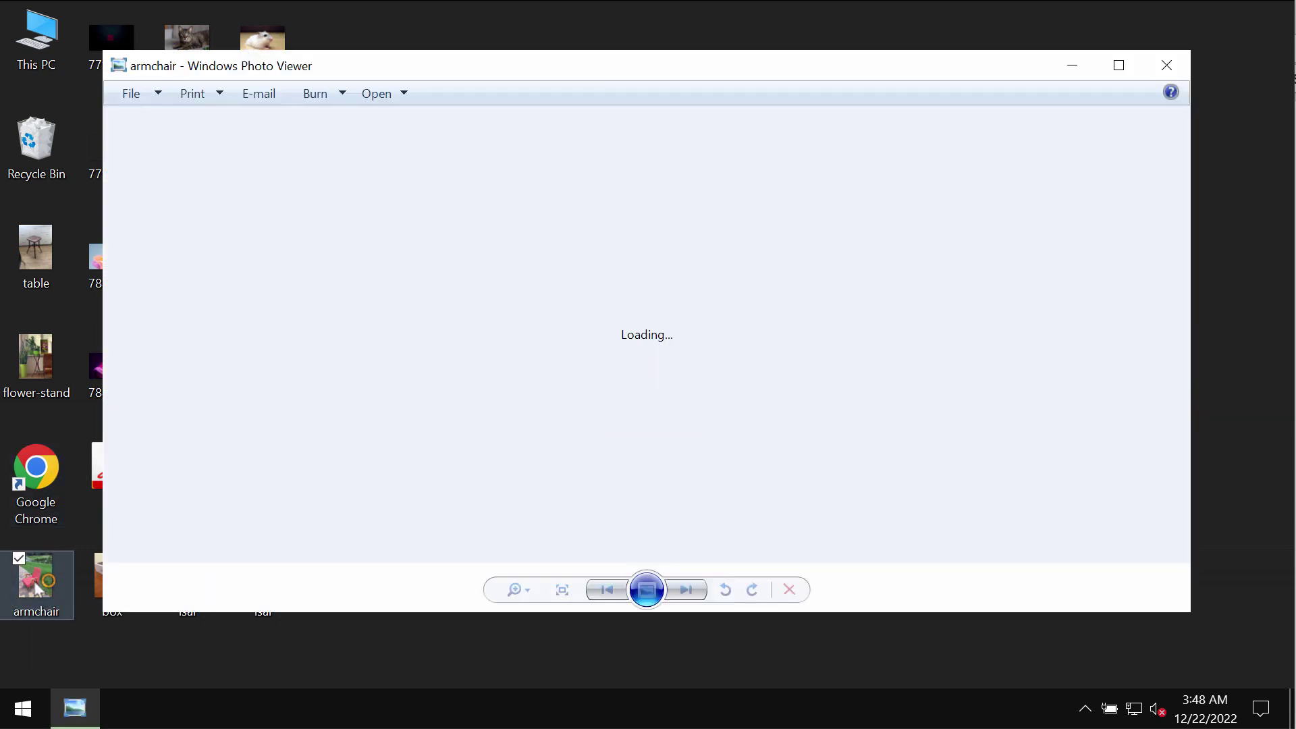
left_click(1167, 67)
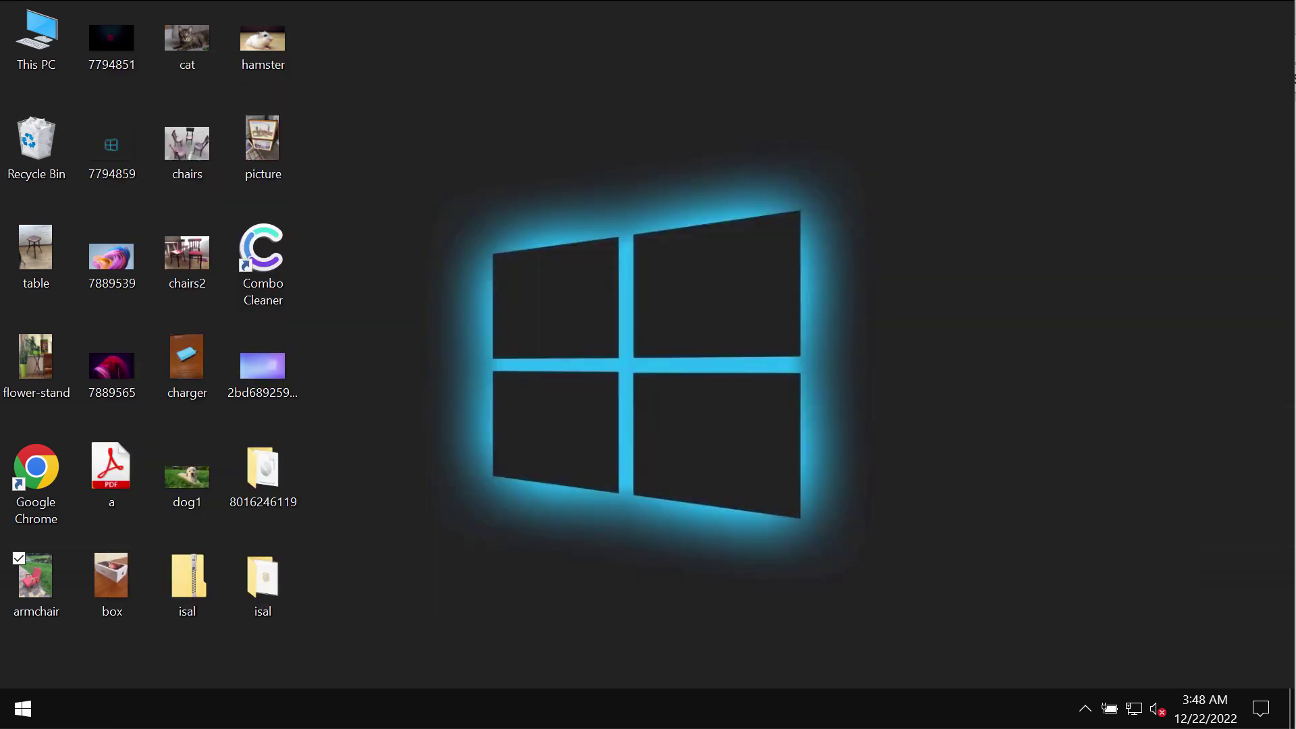
left_click(984, 258)
View the long-named 2bd image, then run the application file in the isal folder
double_click(263, 366)
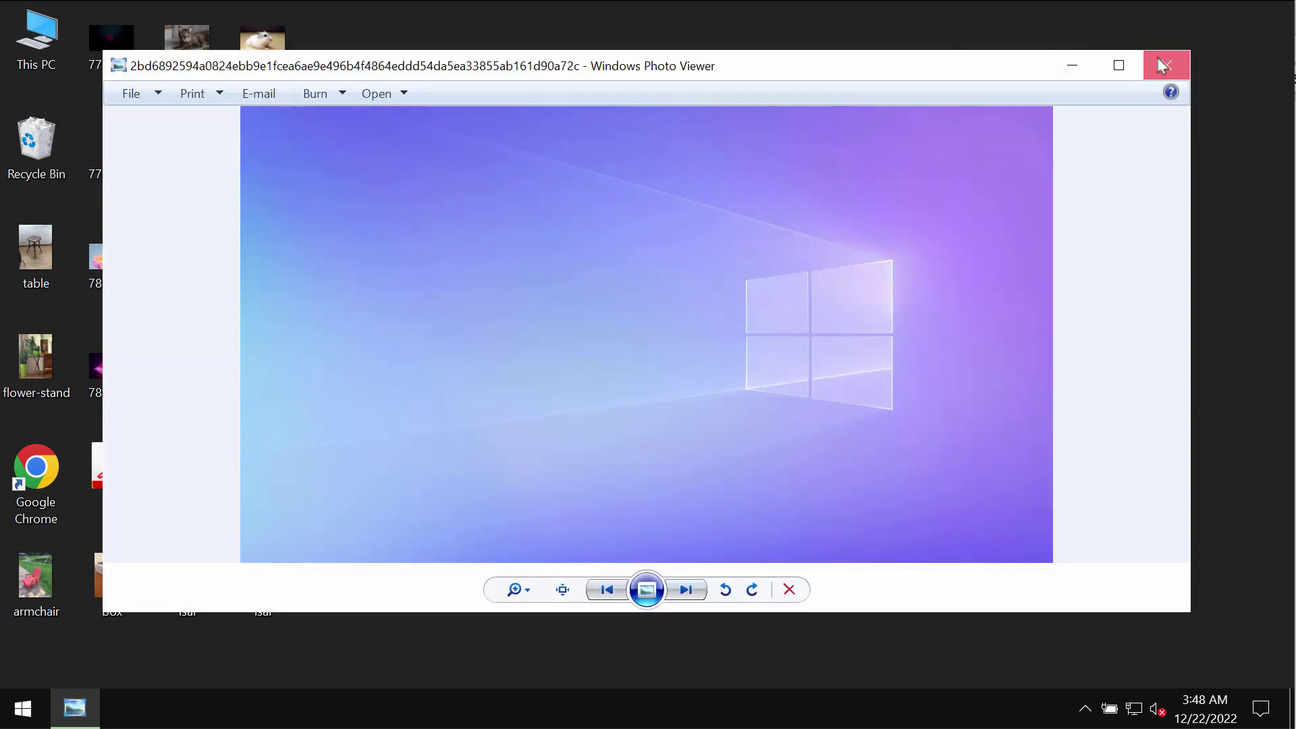
left_click(1167, 65)
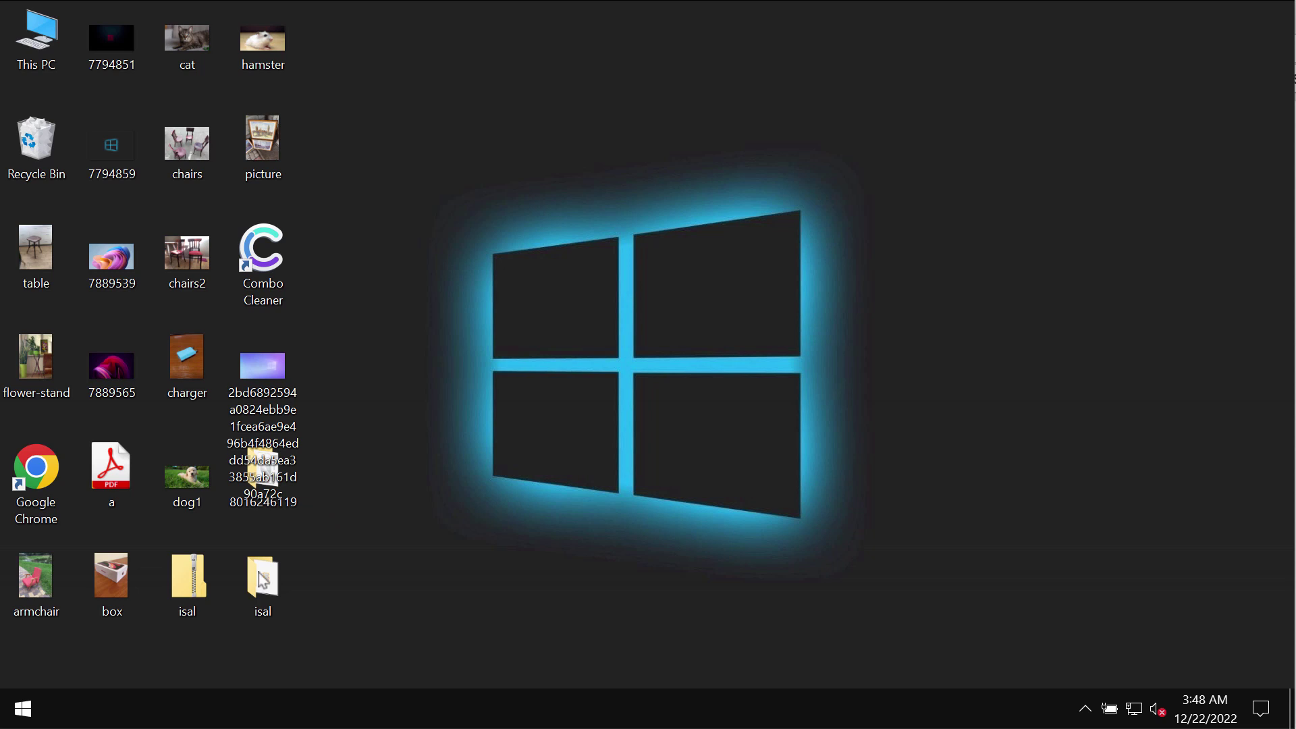
double_click(288, 597)
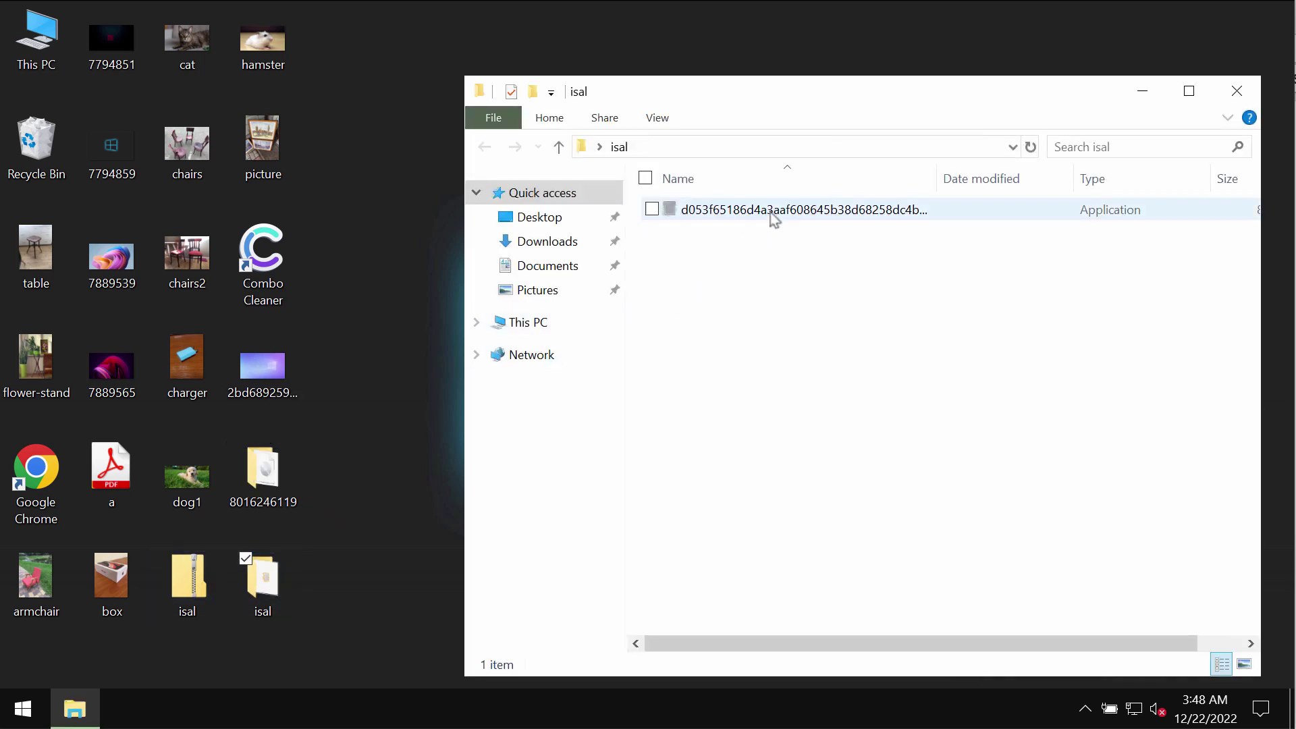
double_click(775, 211)
left_click(1238, 91)
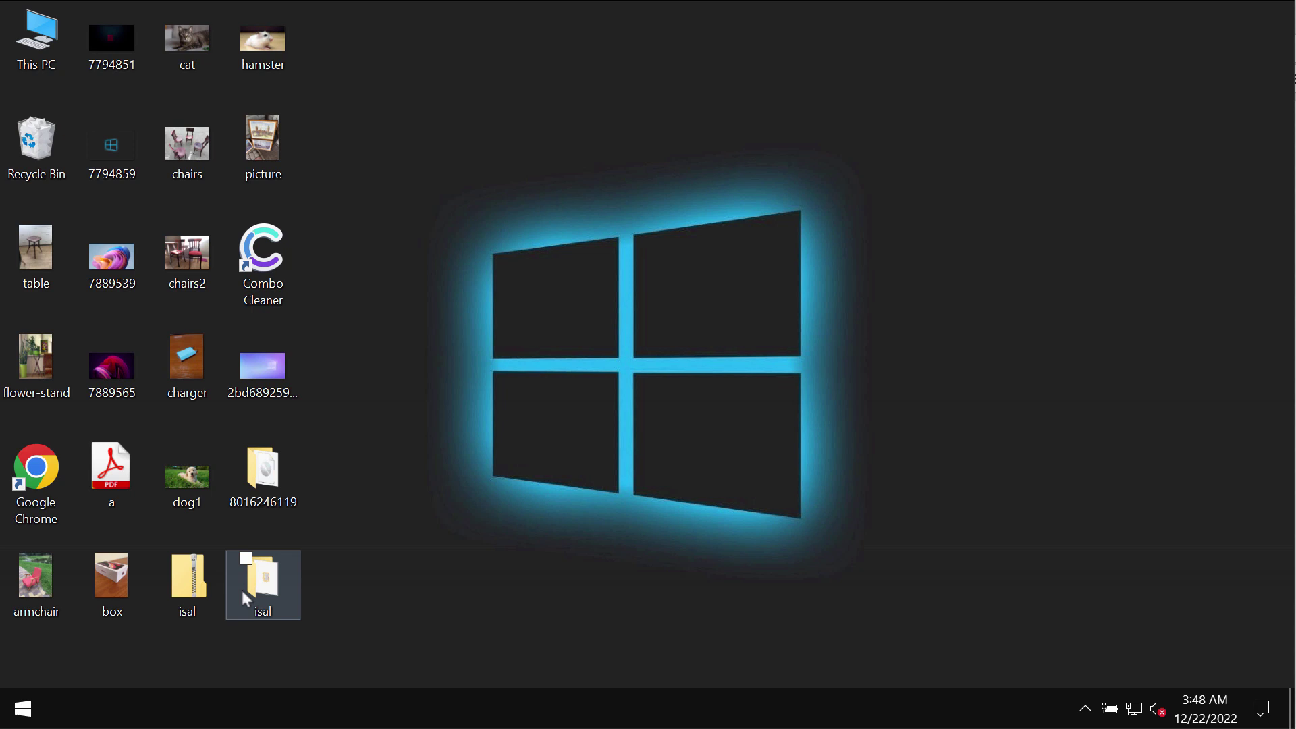
Sign out through Start's Shut down or sign out menu, then sign back in past the lock screen
right_click(24, 715)
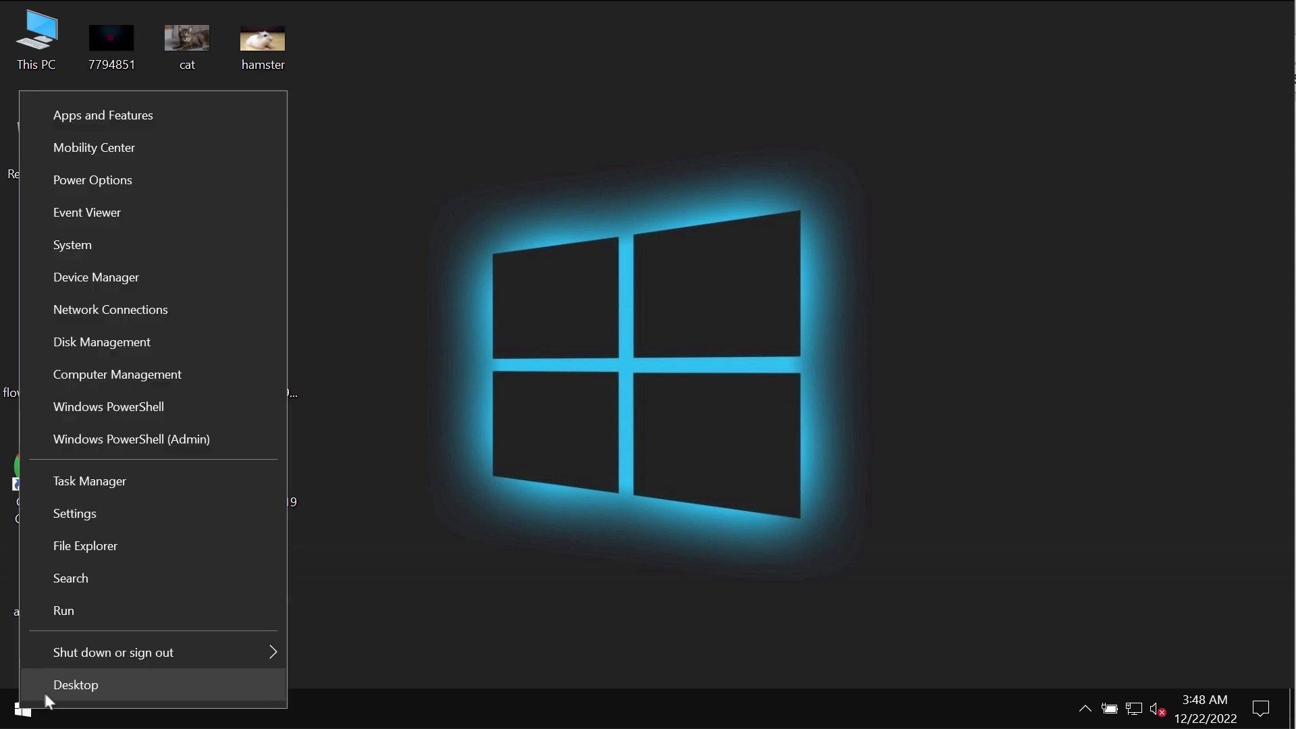
mouse_move(155, 652)
left_click(377, 553)
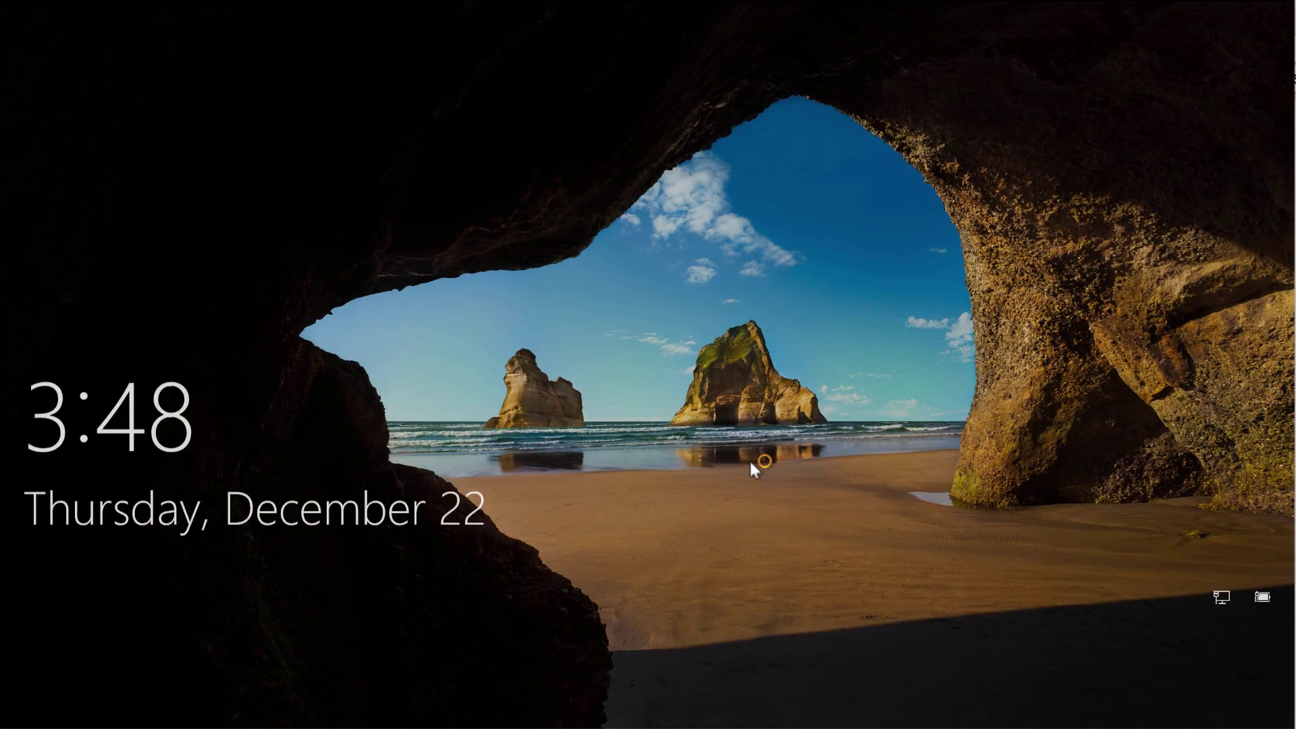
left_click(749, 459)
left_click(658, 436)
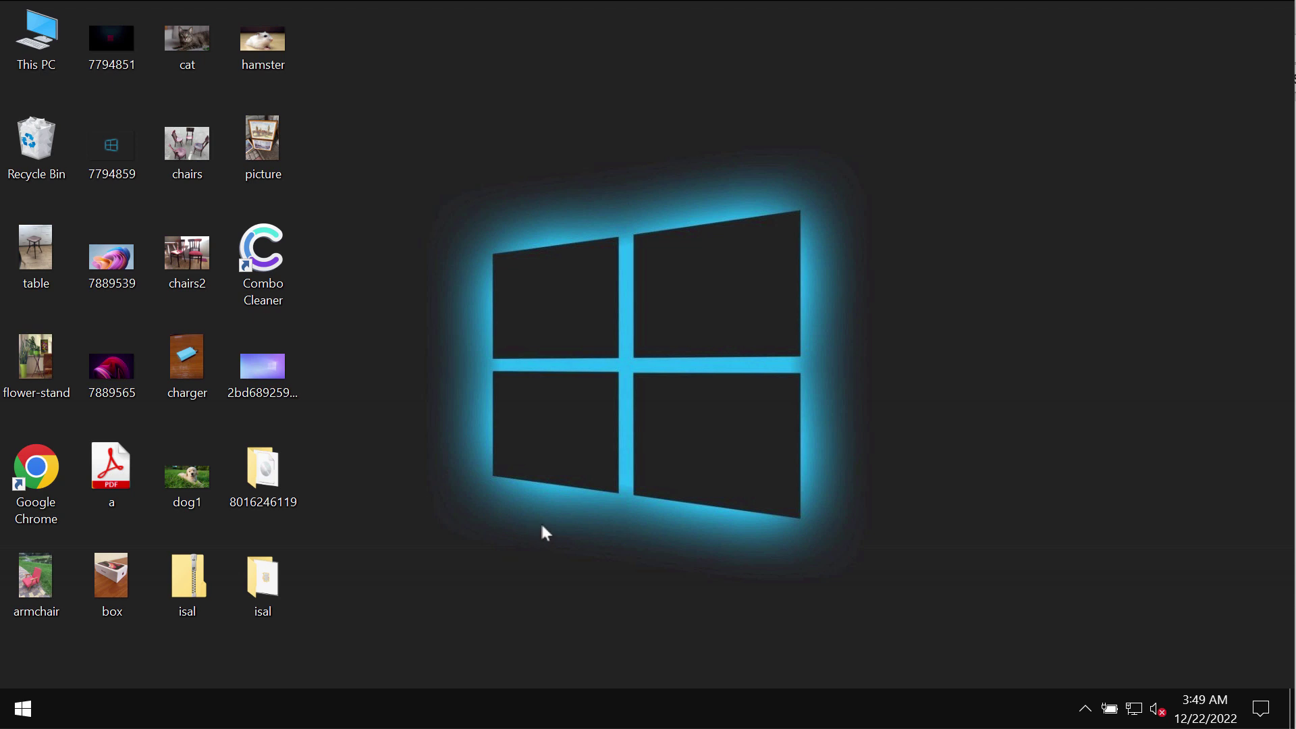
Run the application file inside the second isal folder again, then close the folder
left_click(270, 592)
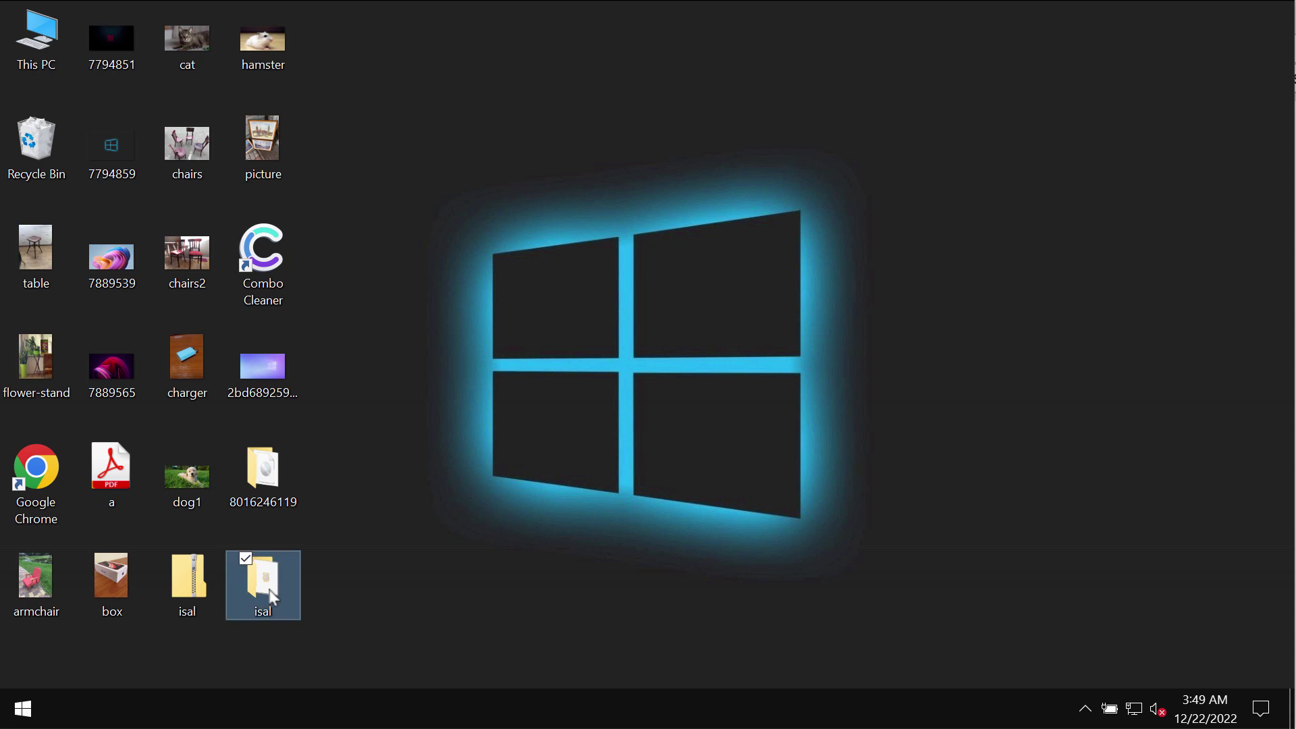
double_click(272, 594)
double_click(745, 212)
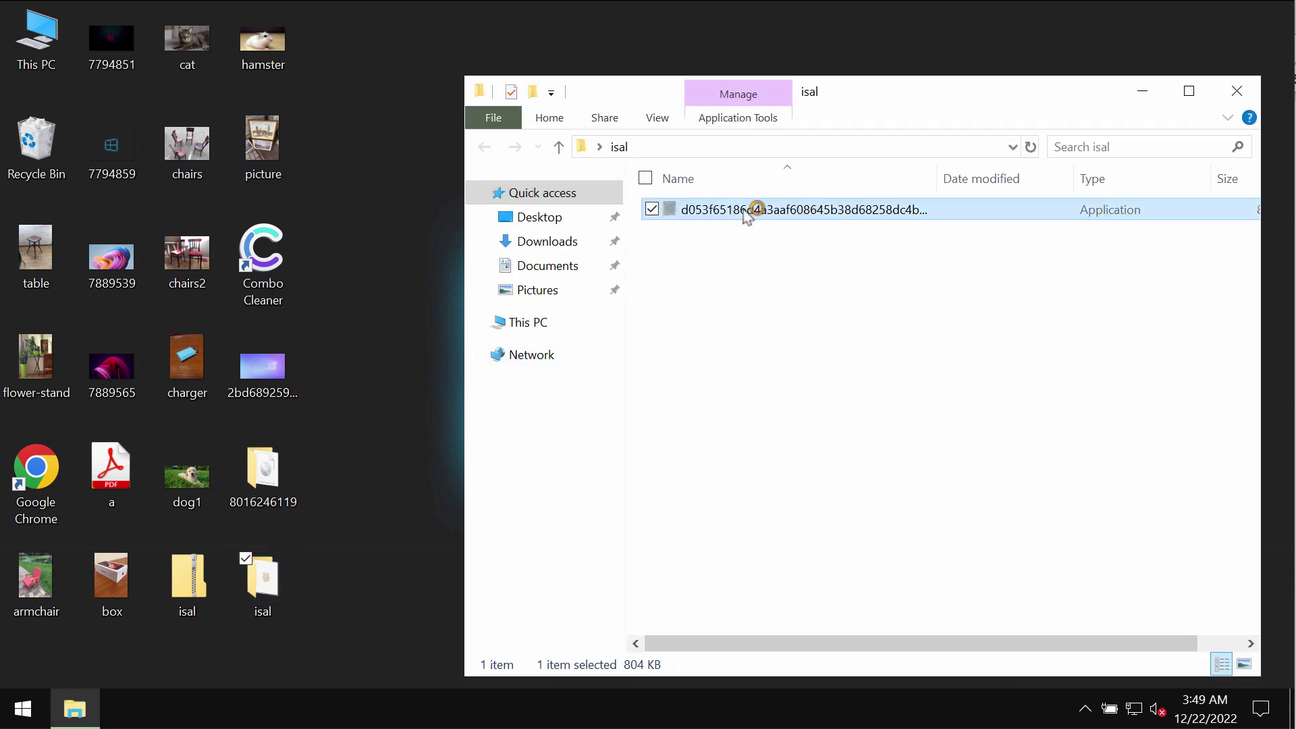
left_click(1238, 92)
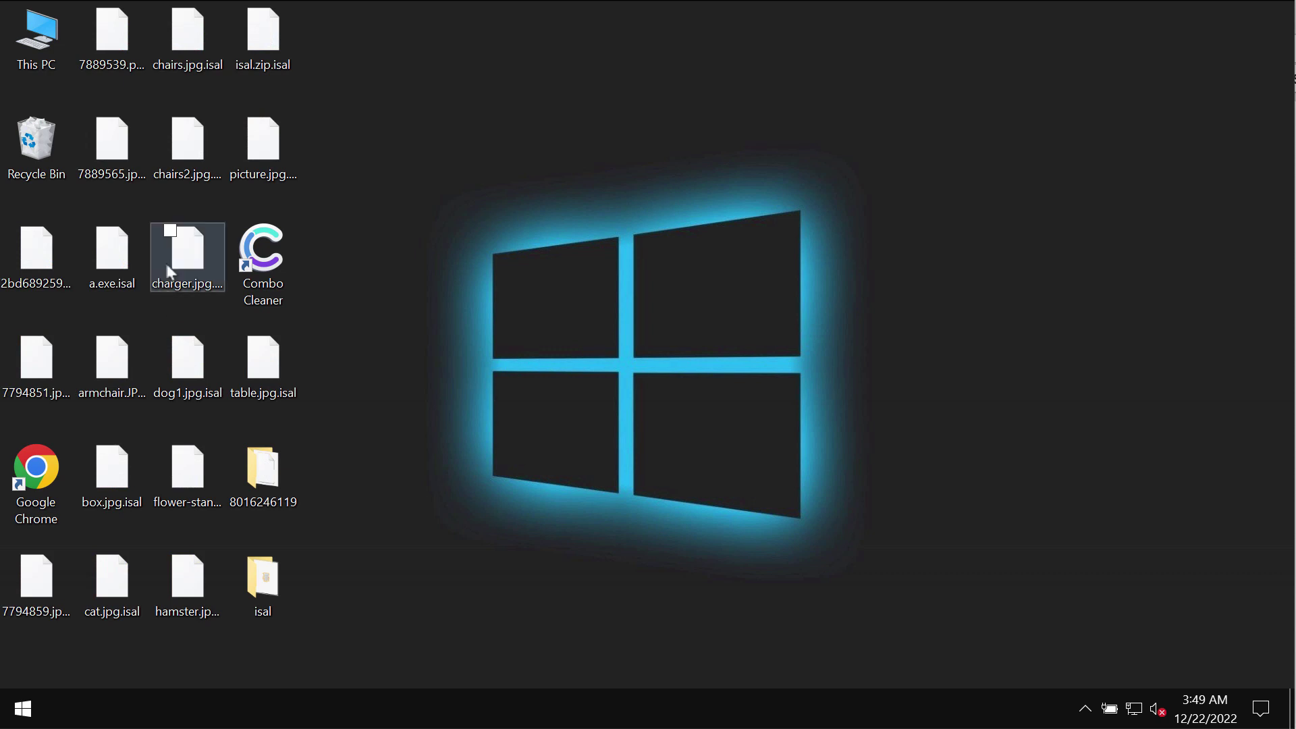
Try opening charger.jpg.isal, picture.jpg.isal and chairs2.jpg.isal, dismissing each can't-open error
left_click(211, 267)
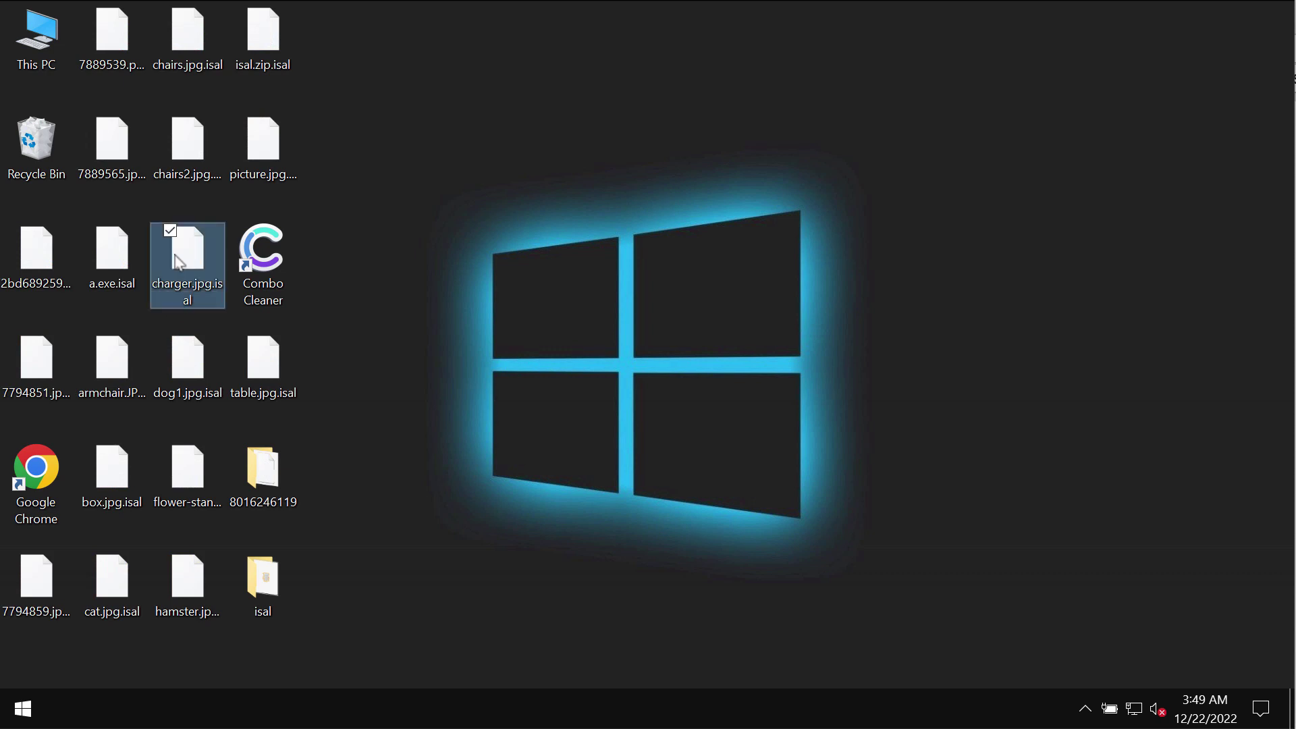
double_click(211, 262)
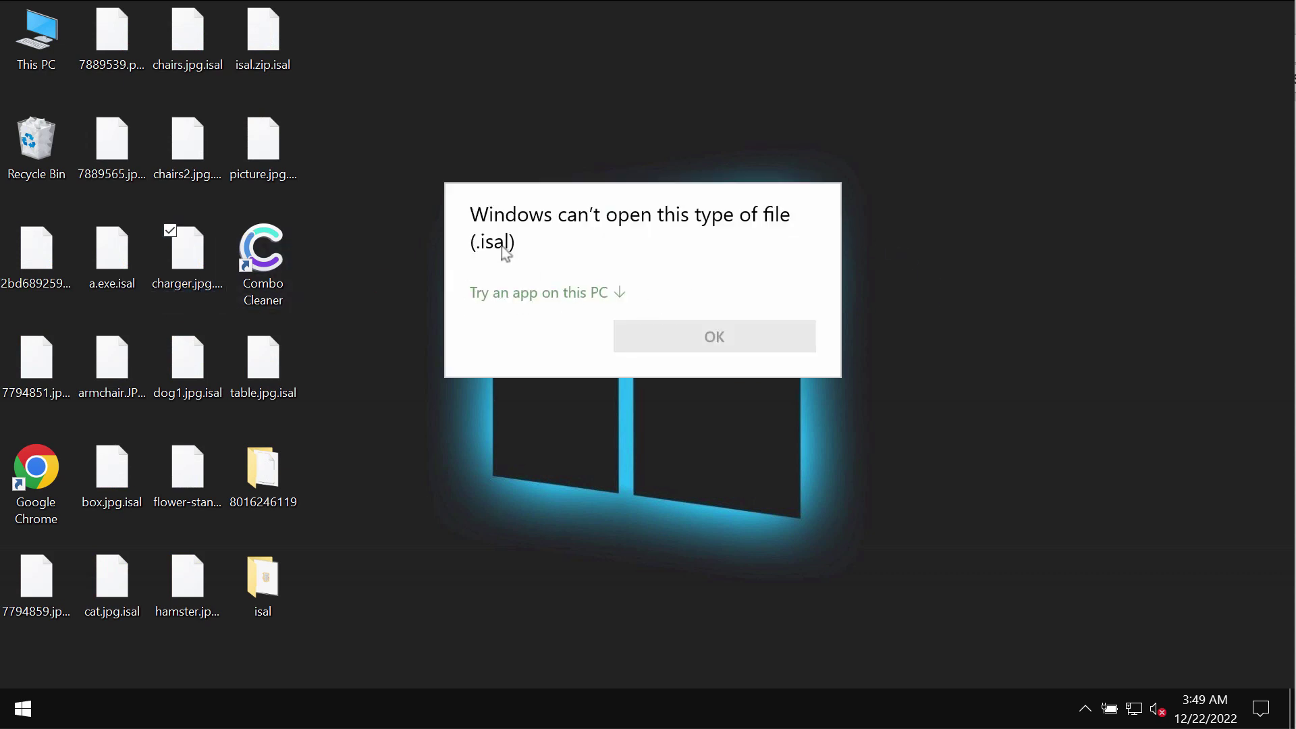
left_click(721, 344)
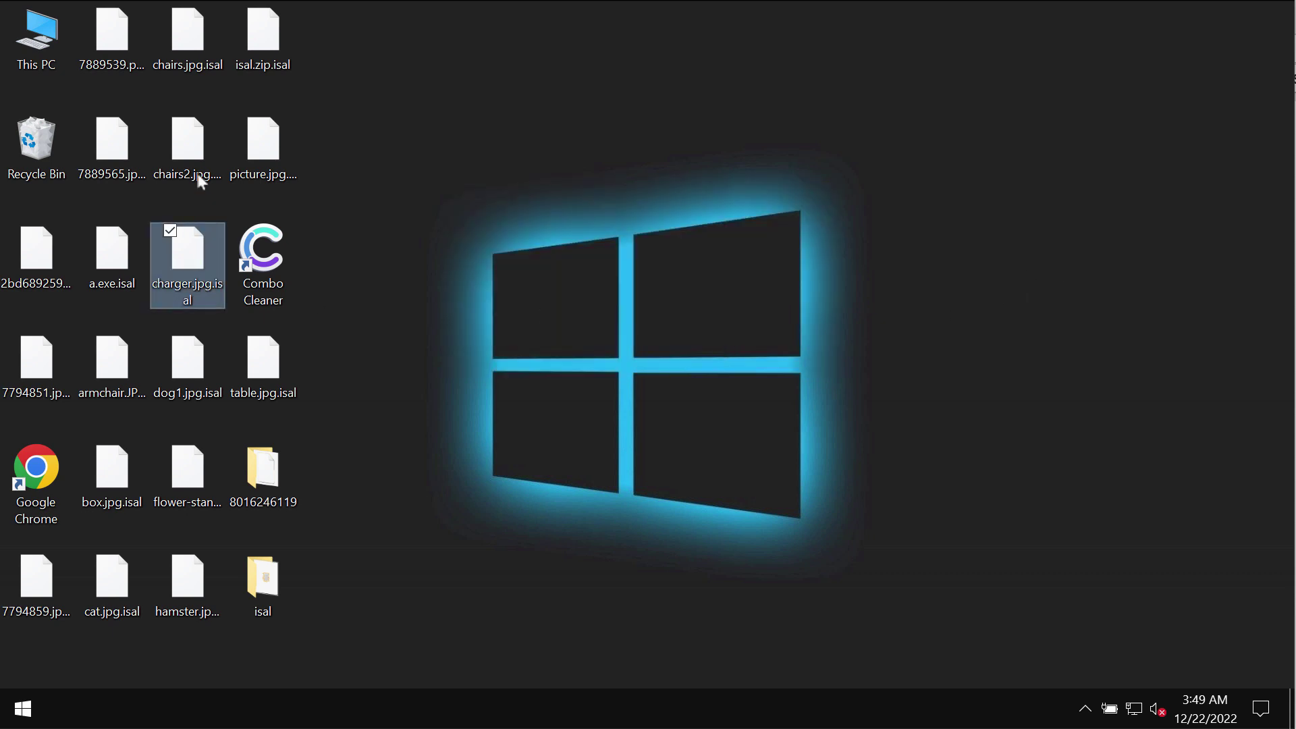
double_click(286, 143)
left_click(715, 336)
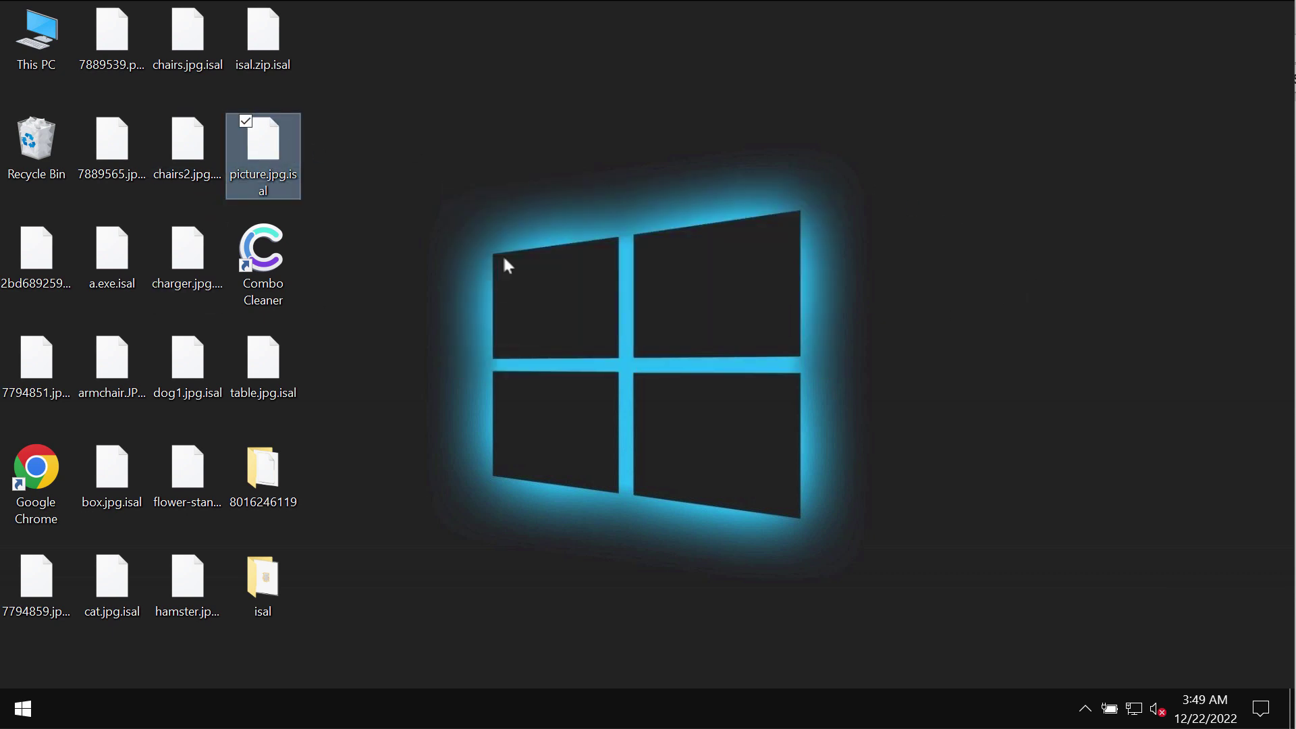
double_click(183, 150)
left_click(716, 335)
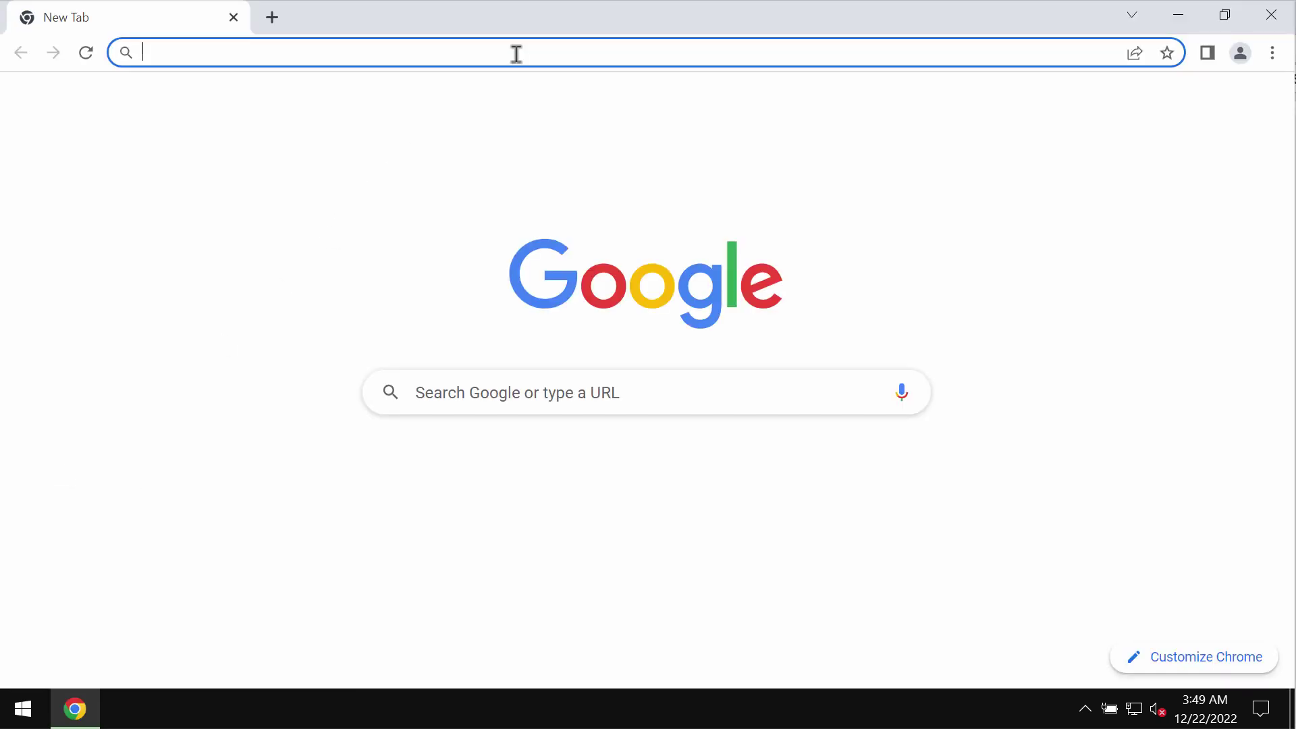
Go to combocleaner.com and dismiss the Chrome update notice
type("c")
key("Return")
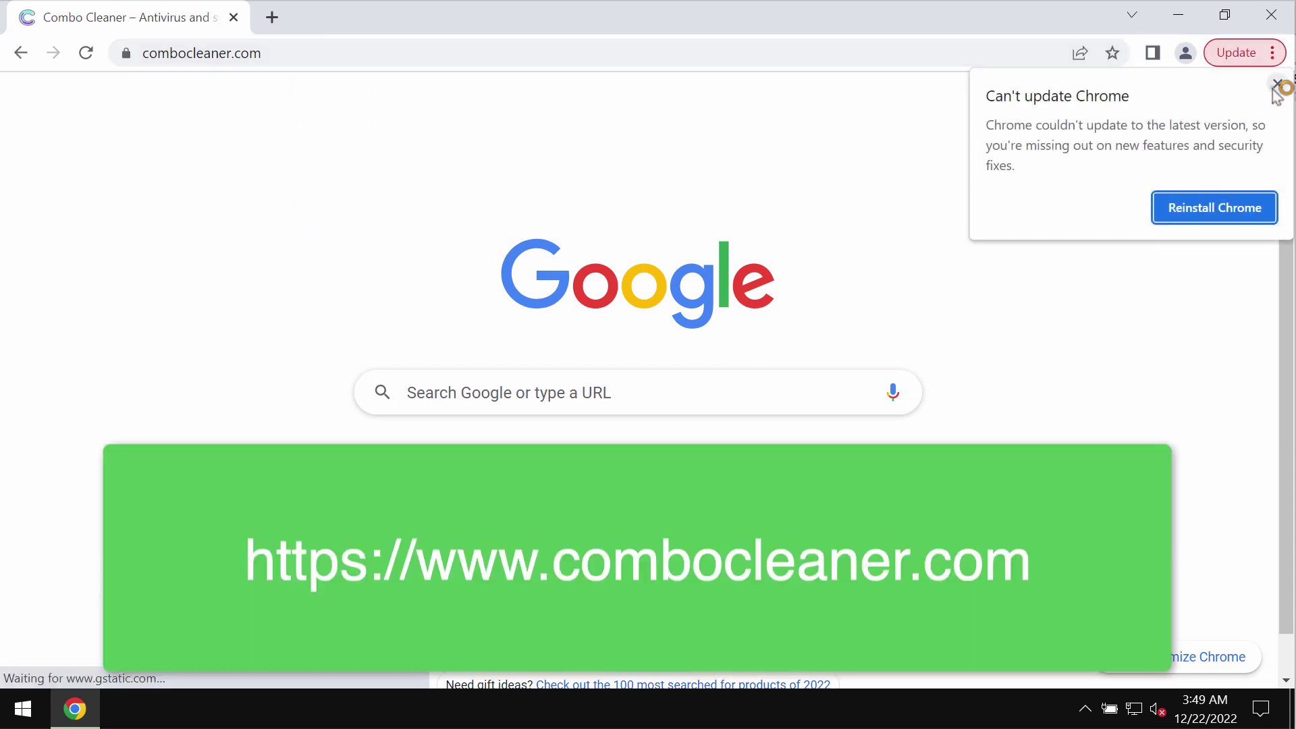
left_click(1277, 86)
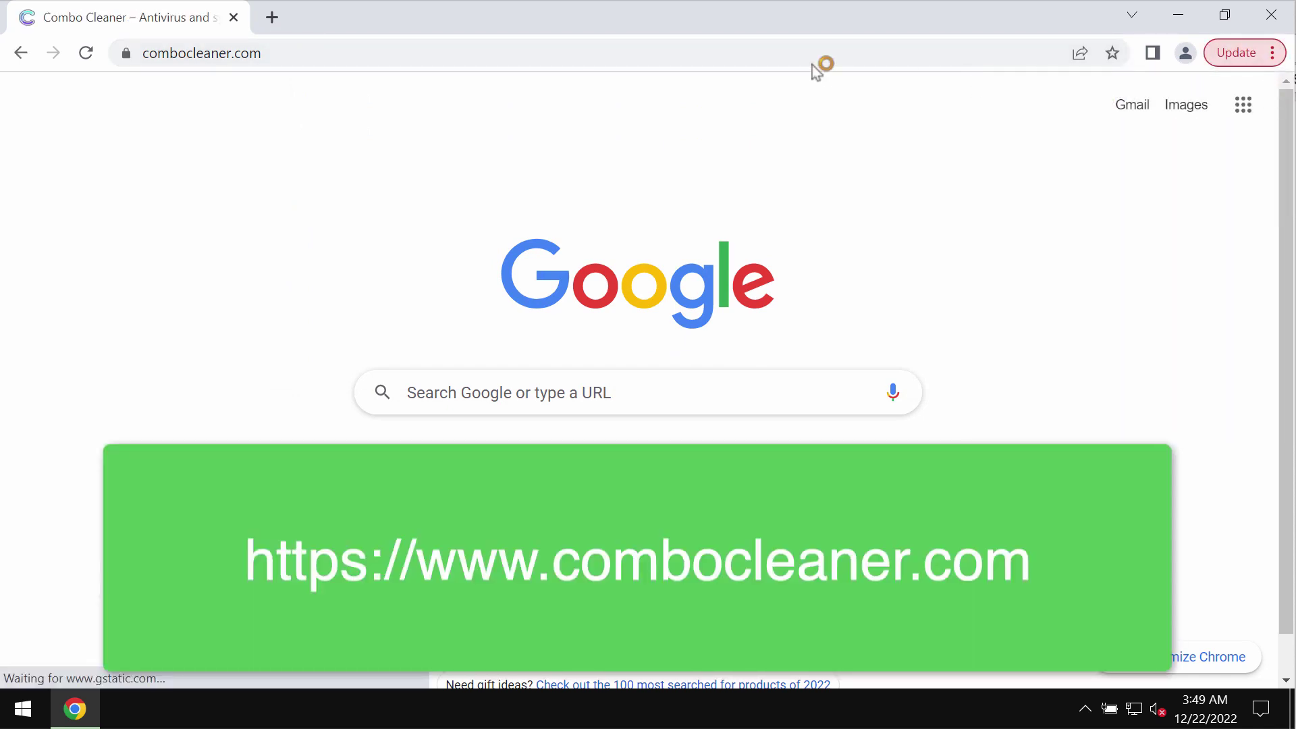
Highlight combocleaner.com in the address bar, then minimize Chrome and select the Combo Cleaner shortcut
left_click(336, 61)
left_click(227, 55)
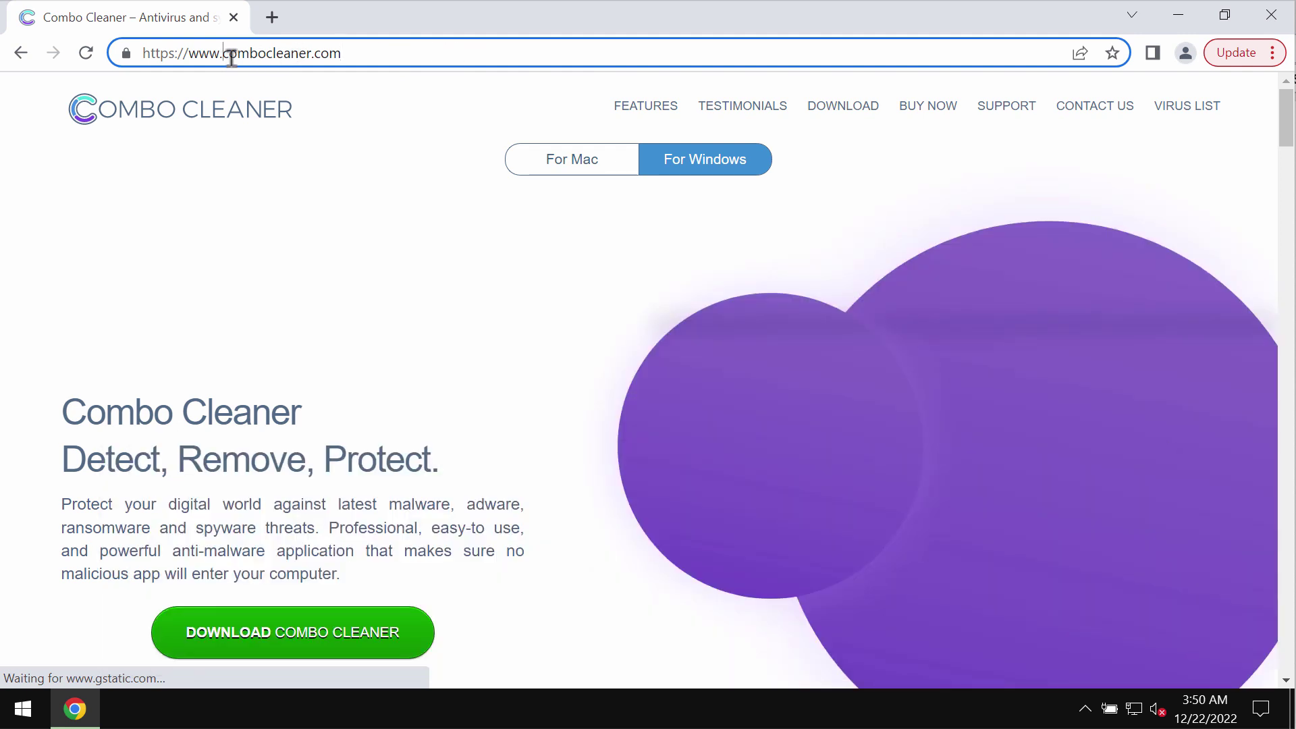
left_click_drag(231, 59, 394, 52)
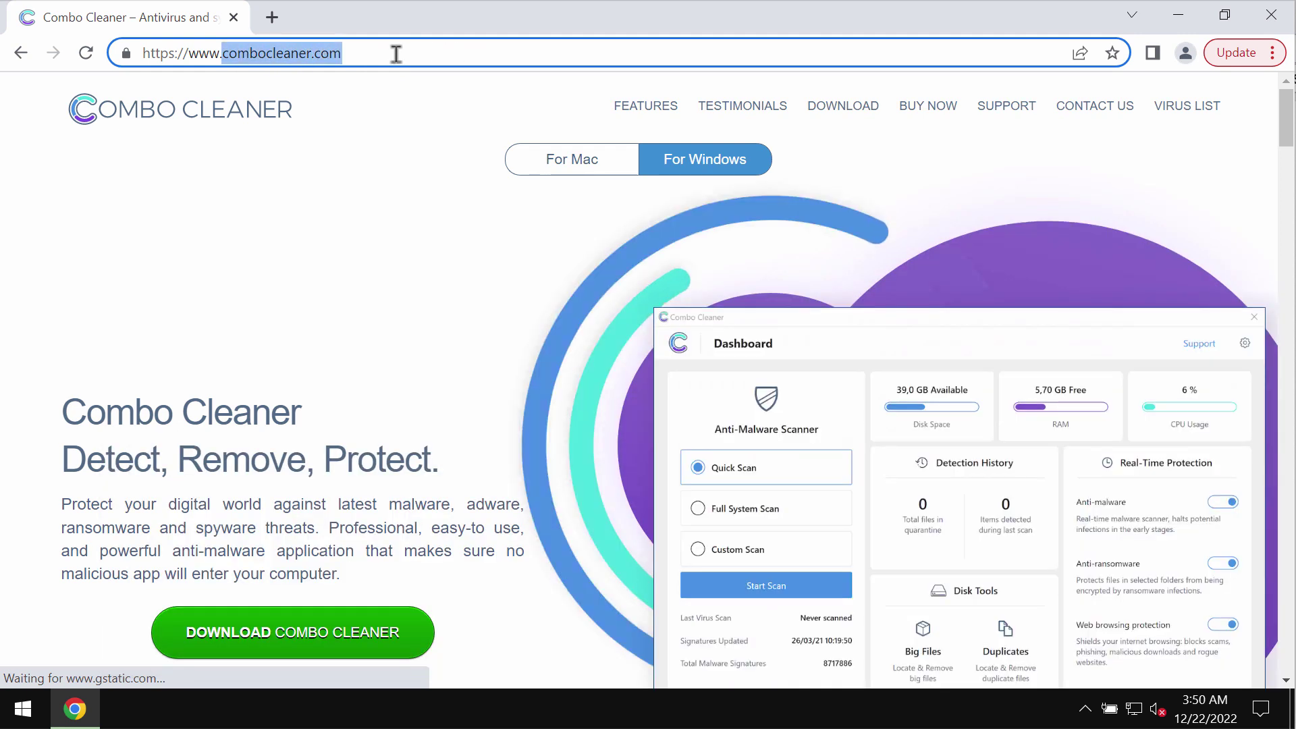
left_click(1180, 18)
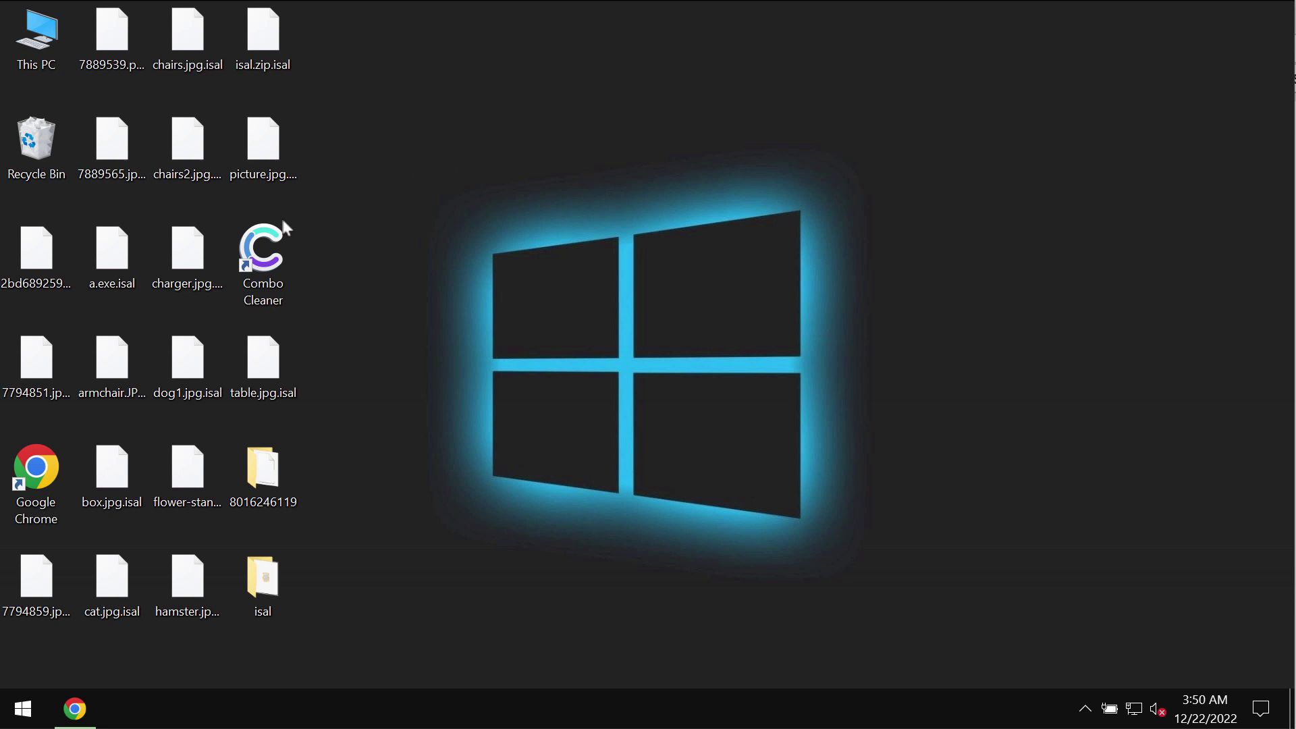
left_click(280, 244)
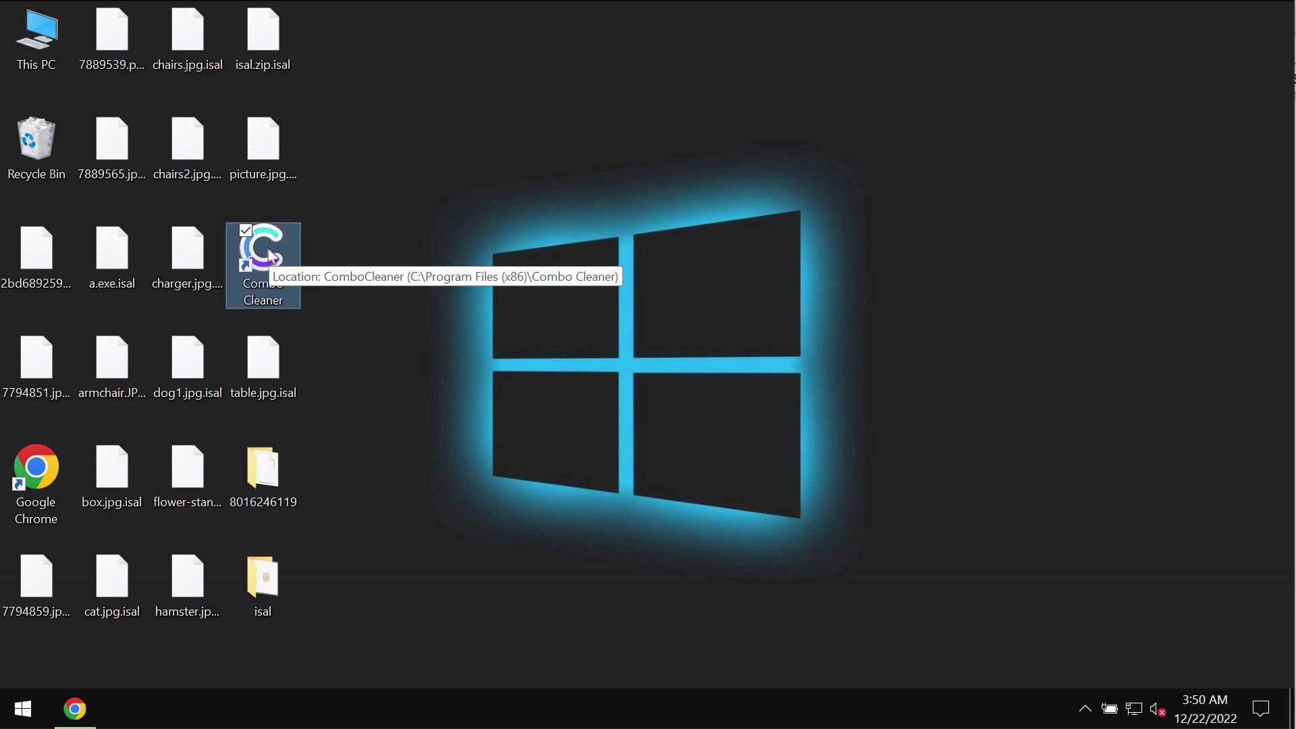
Launch Combo Cleaner from its desktop icon and start a Quick Scan from the Dashboard
double_click(270, 257)
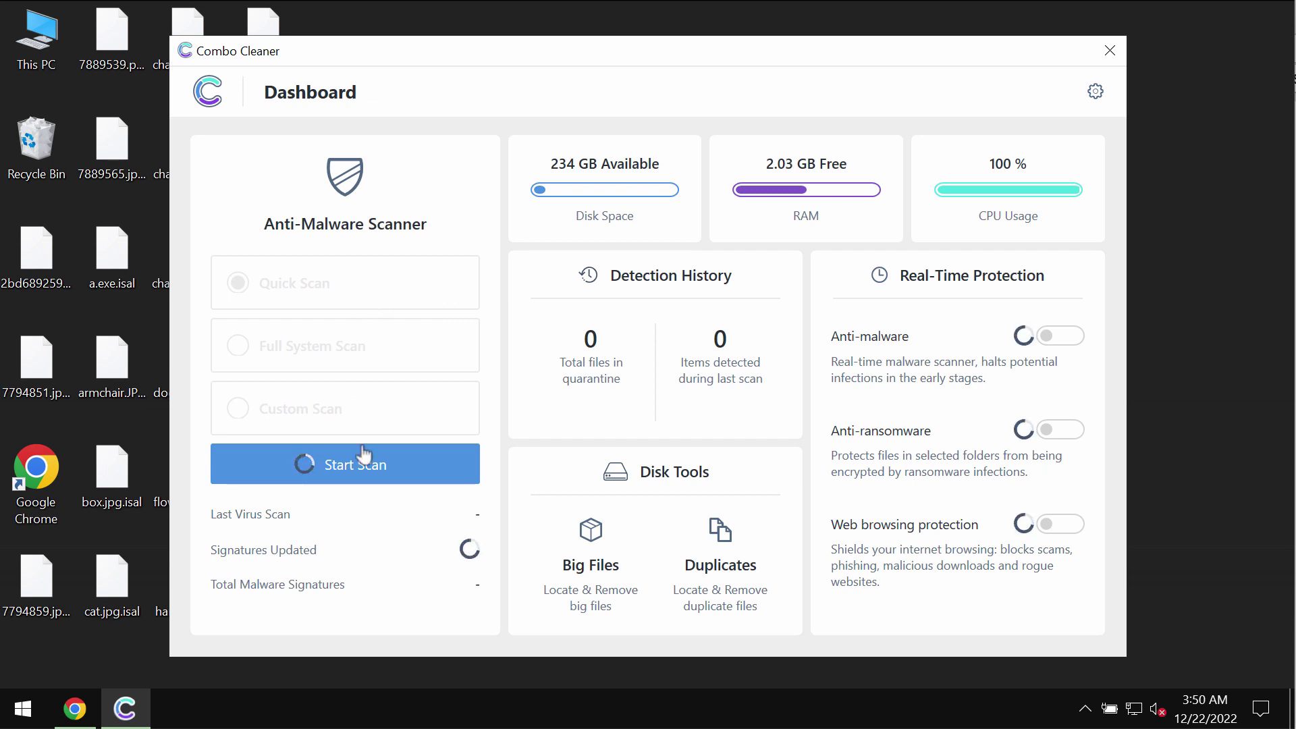
left_click(381, 476)
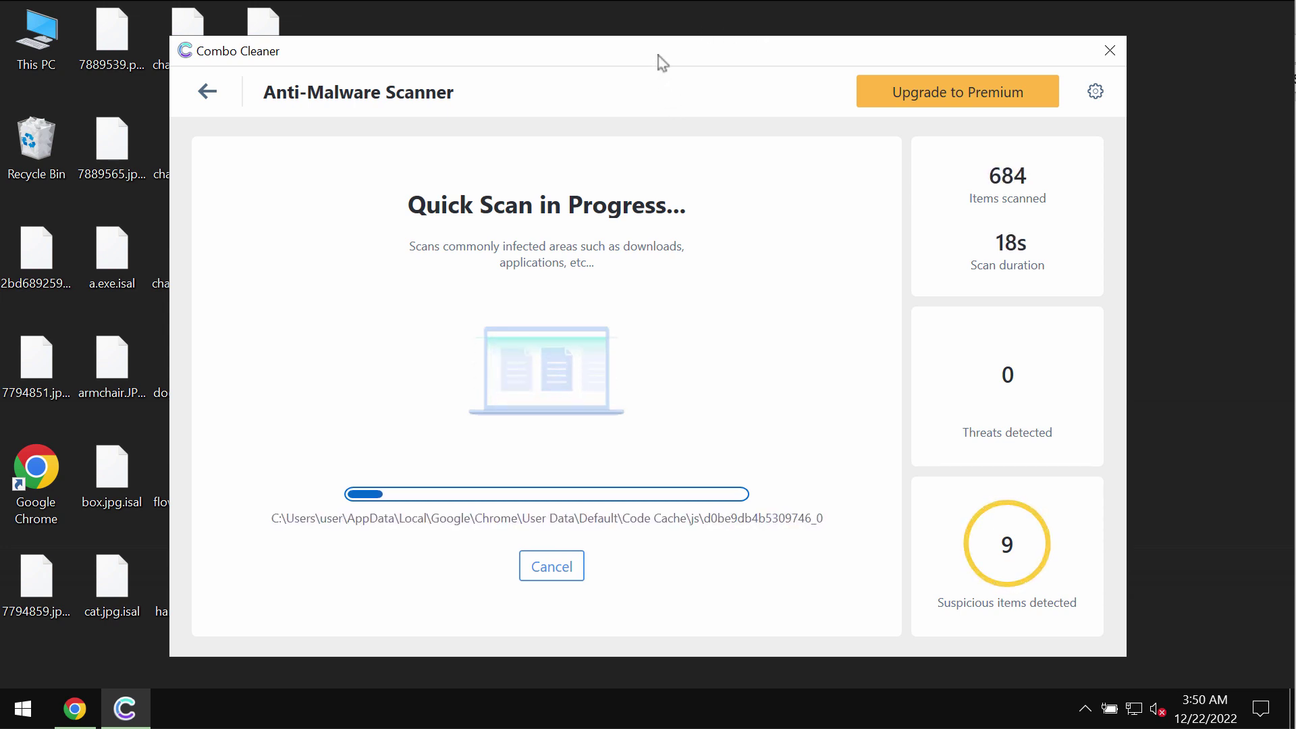
left_click_drag(659, 55, 651, 63)
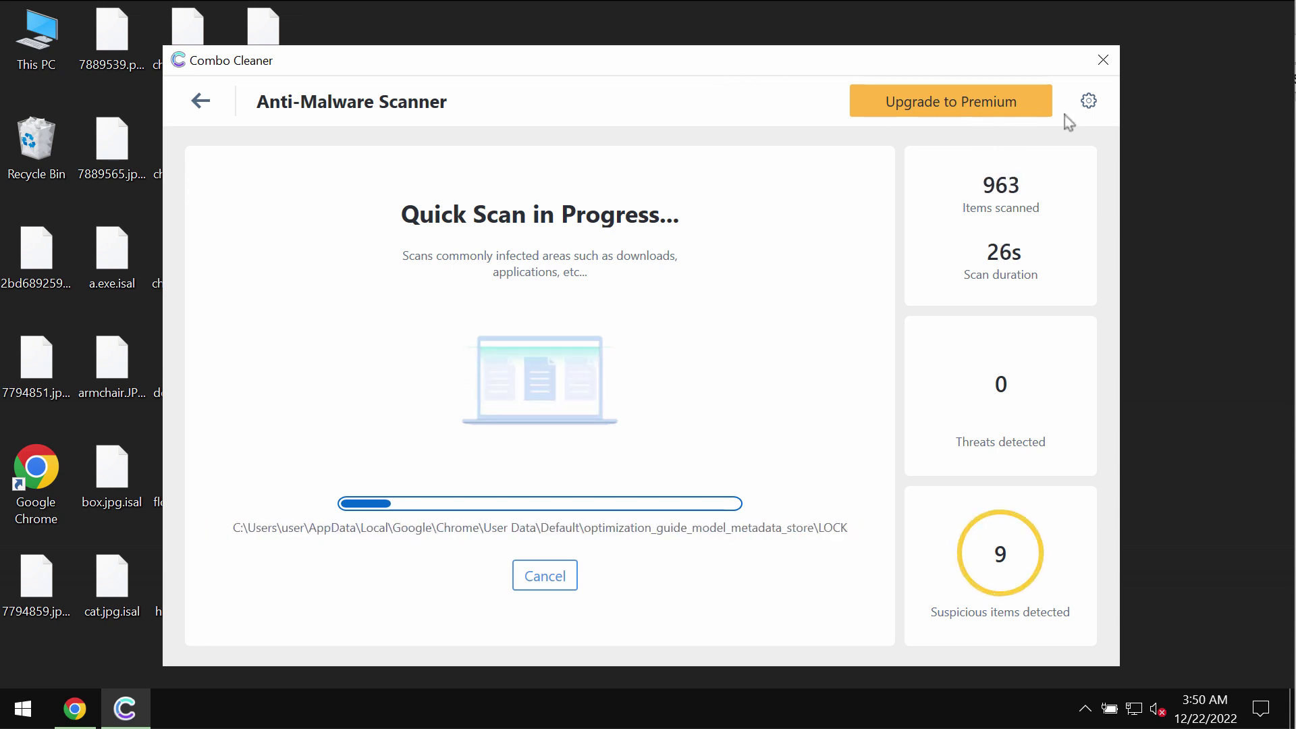
left_click(1089, 100)
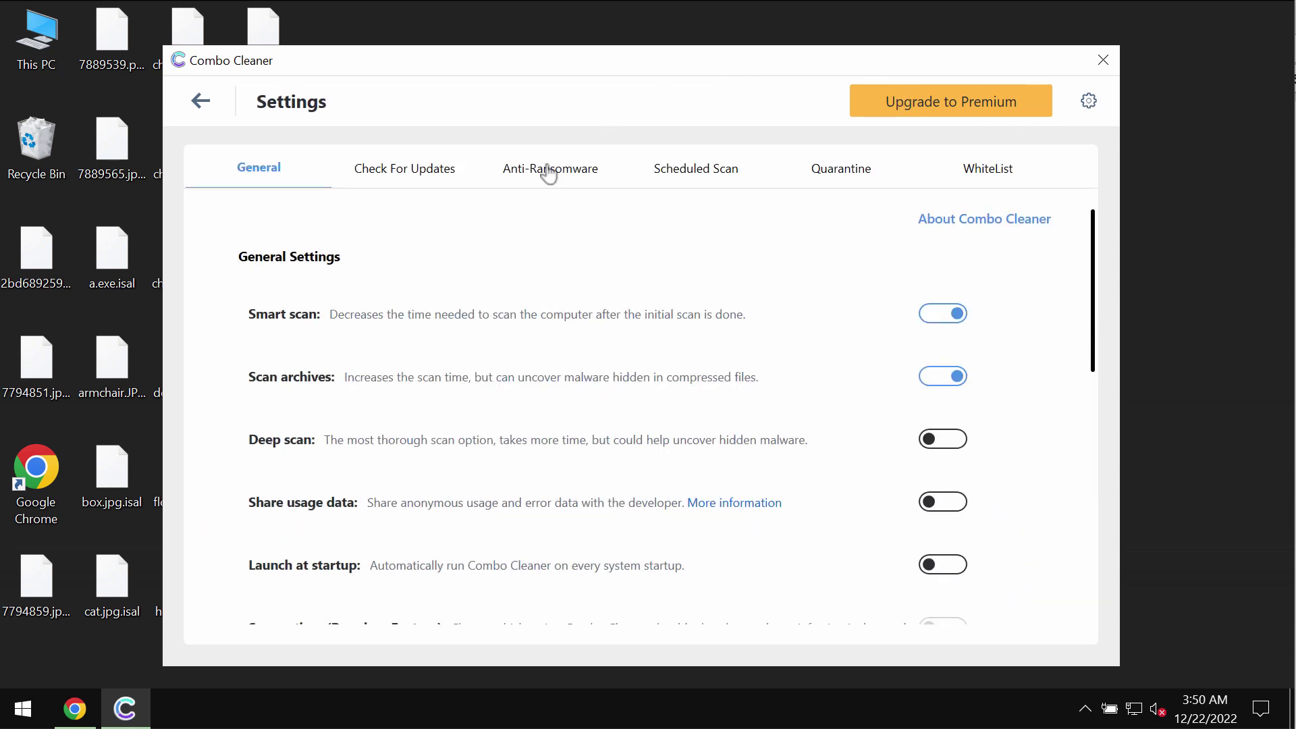
left_click(549, 172)
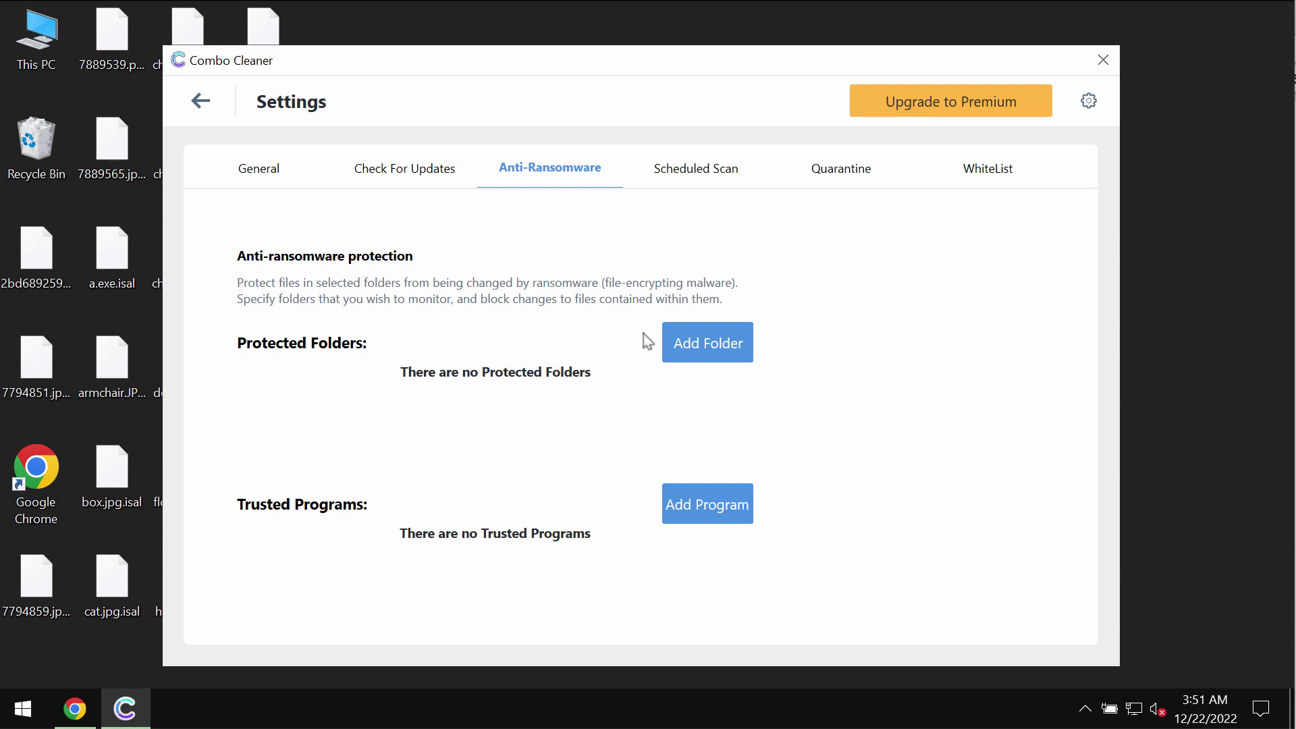
left_click(200, 110)
left_click(446, 477)
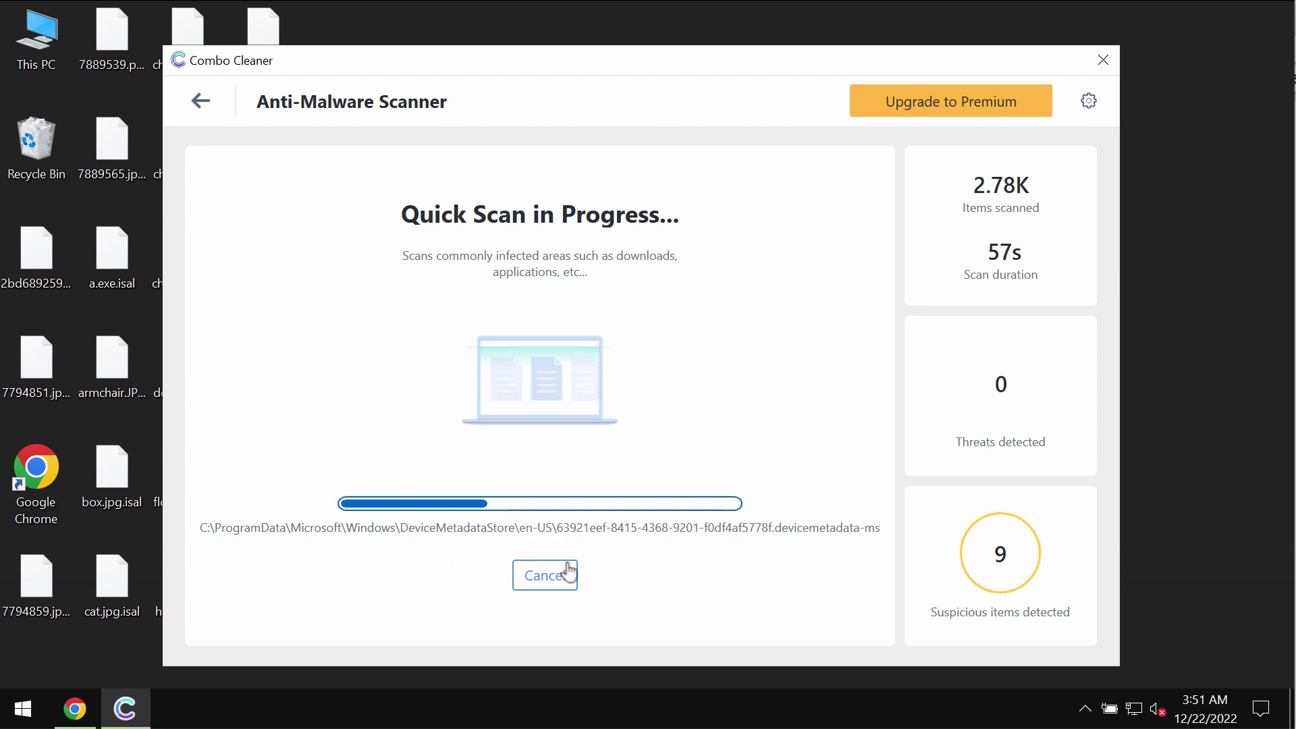
left_click(996, 104)
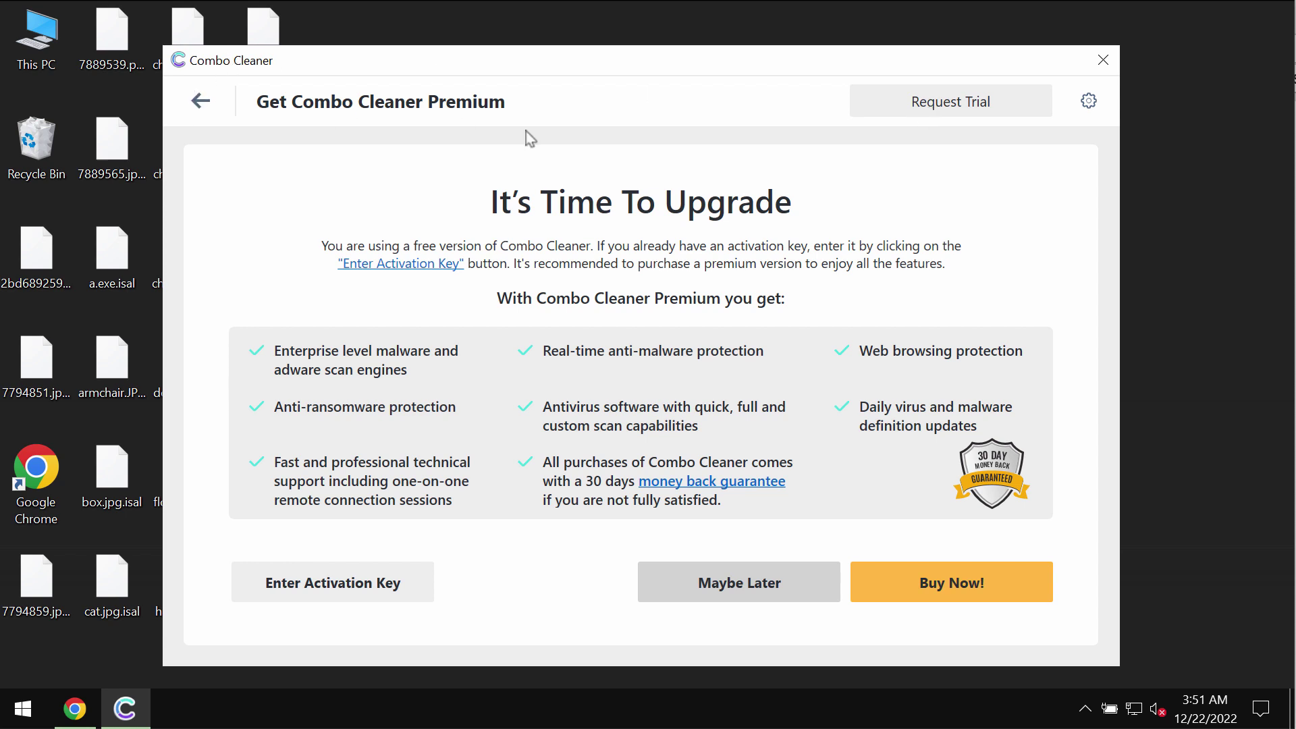
left_click(200, 102)
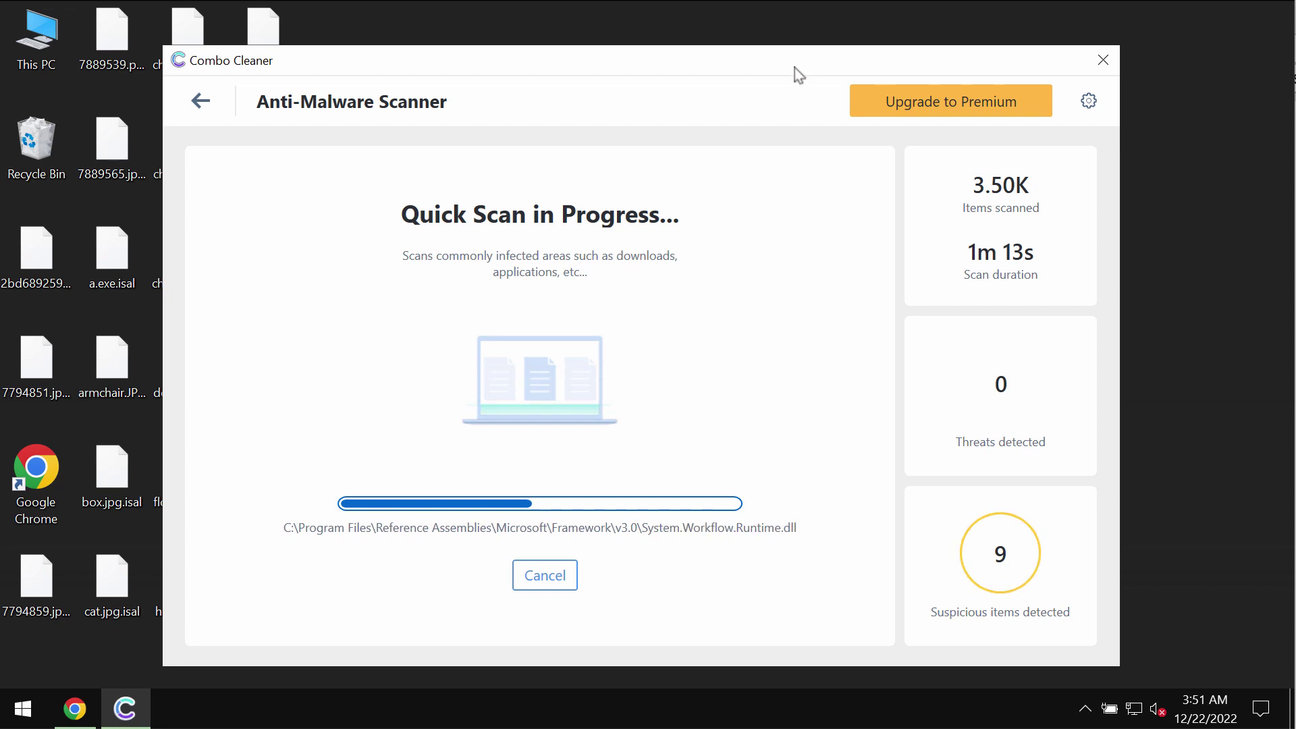
left_click_drag(791, 70, 791, 67)
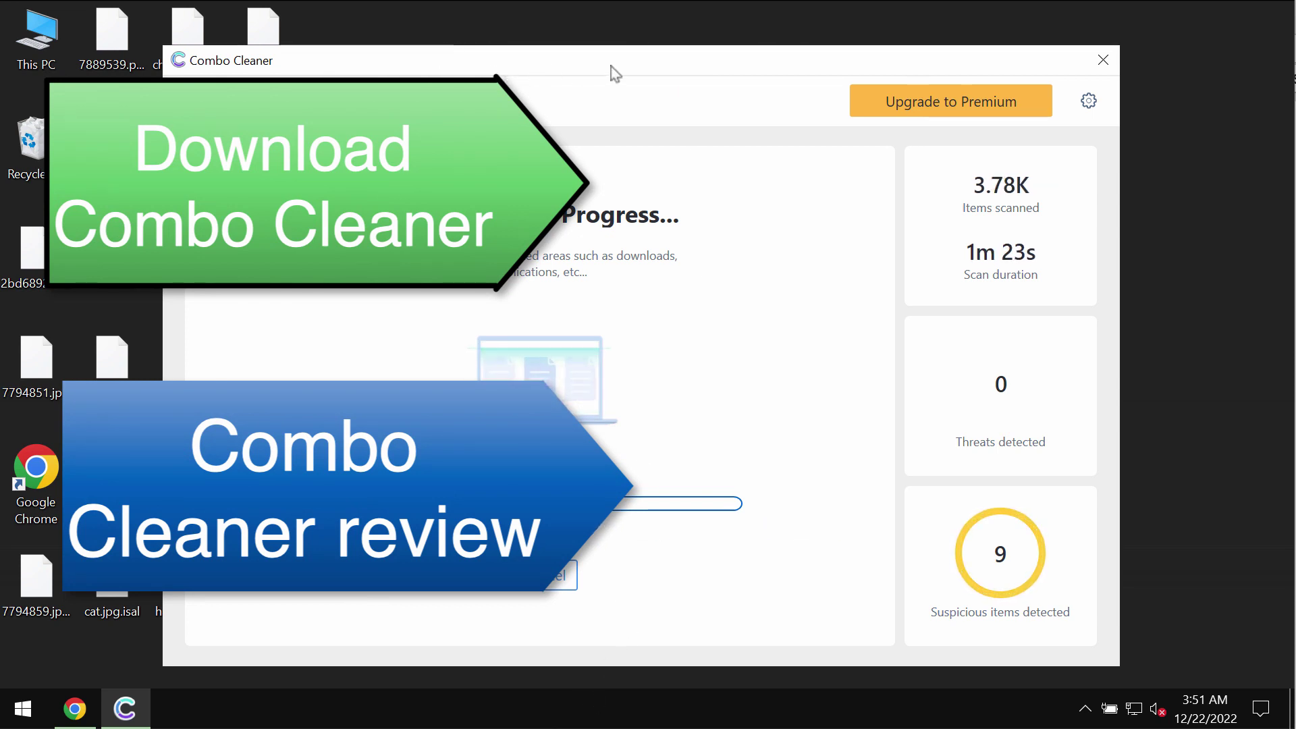
Open the Upgrade to Premium offer from the Anti-Malware Scanner page
left_click_drag(612, 72, 610, 75)
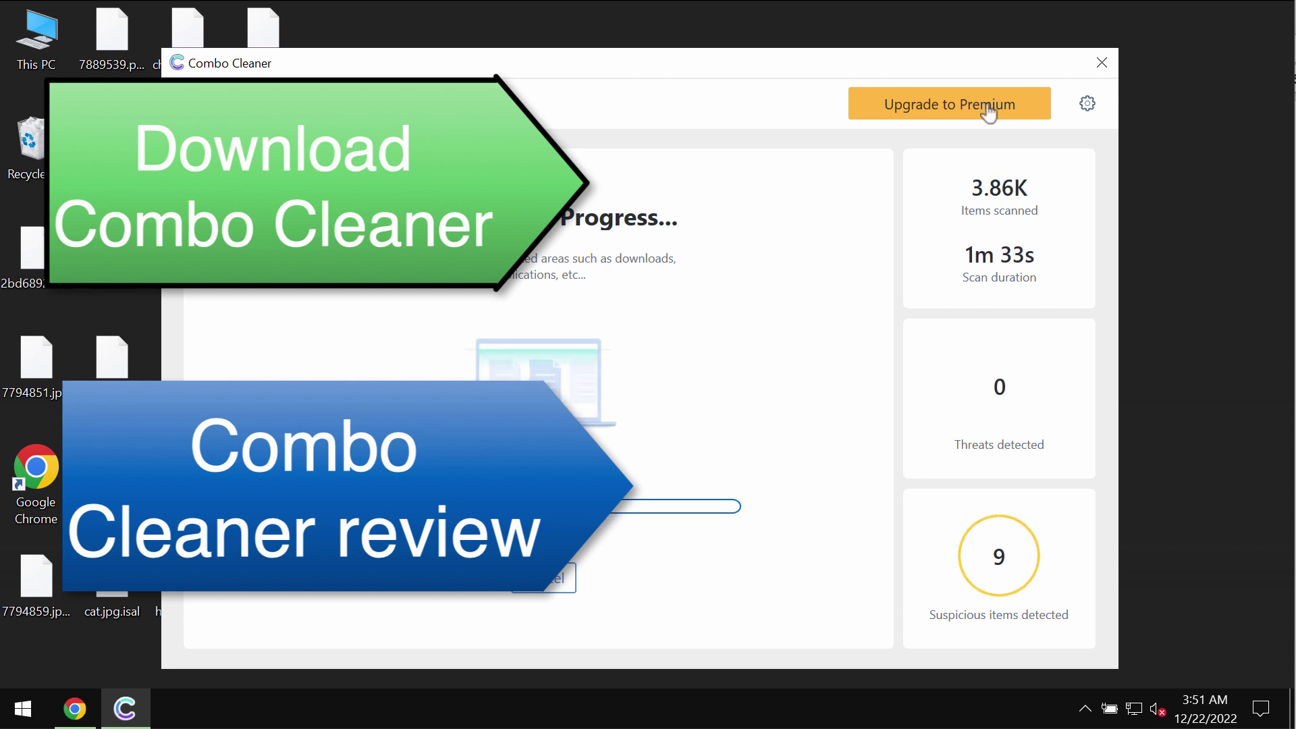
left_click(988, 108)
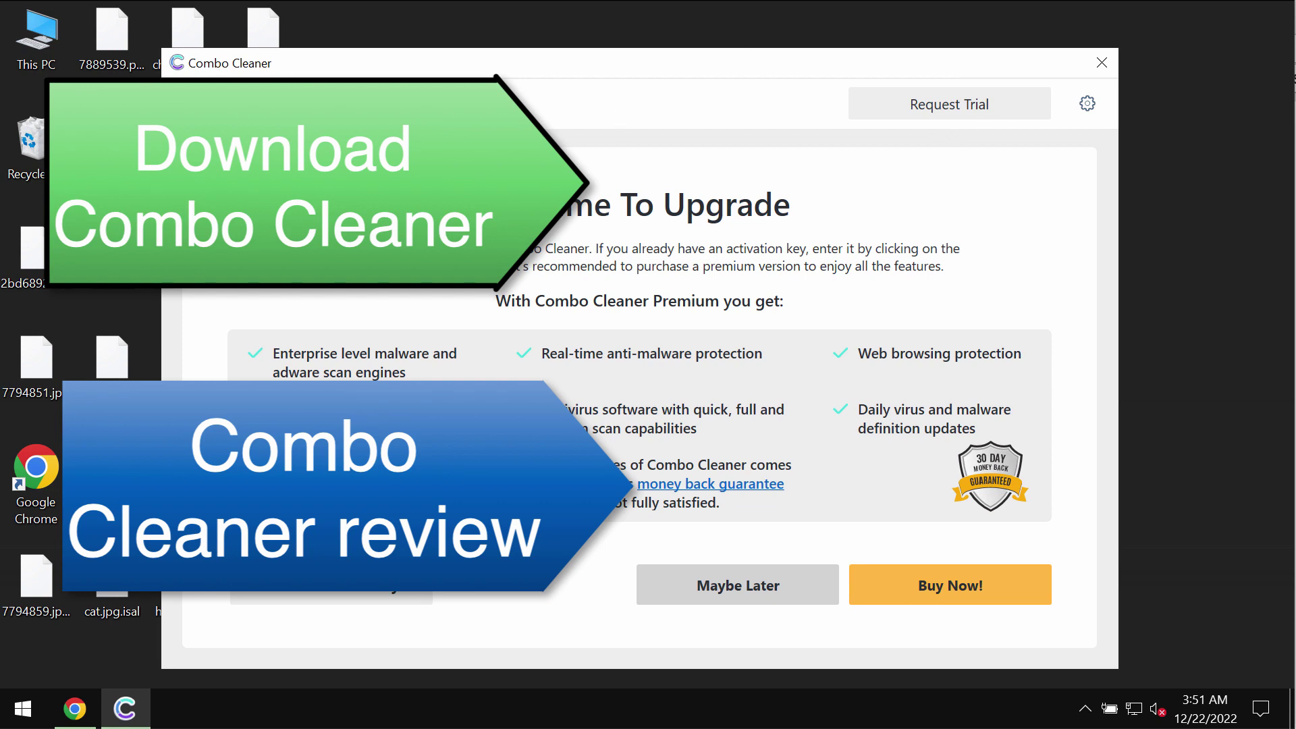